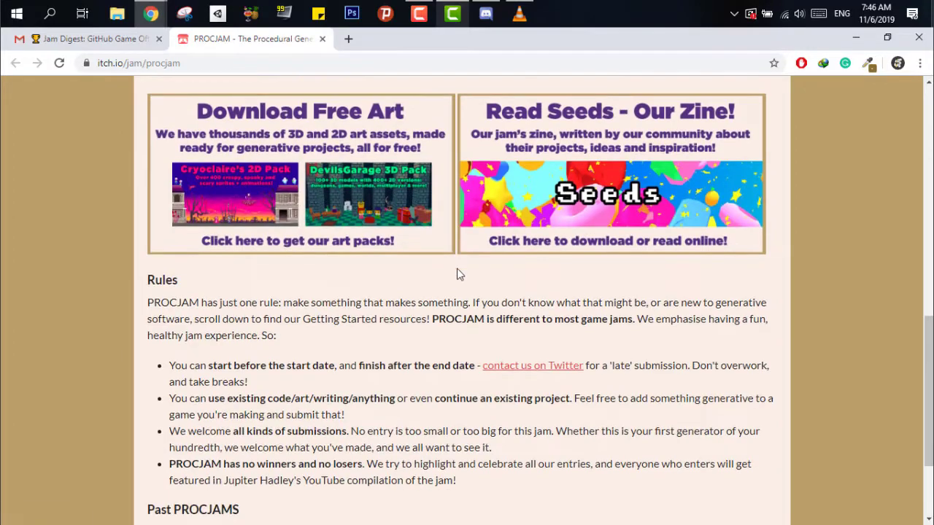
Step: Review the PROCJAM page's introduction, getting-started resources, rules and past jams
scroll(458, 272, up, 6)
scroll(456, 274, down, 7)
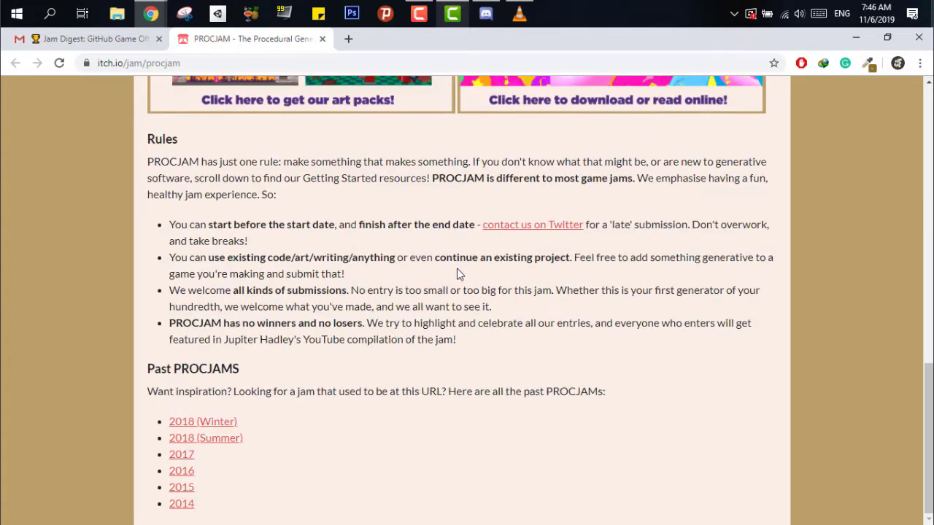
scroll(459, 270, up, 10)
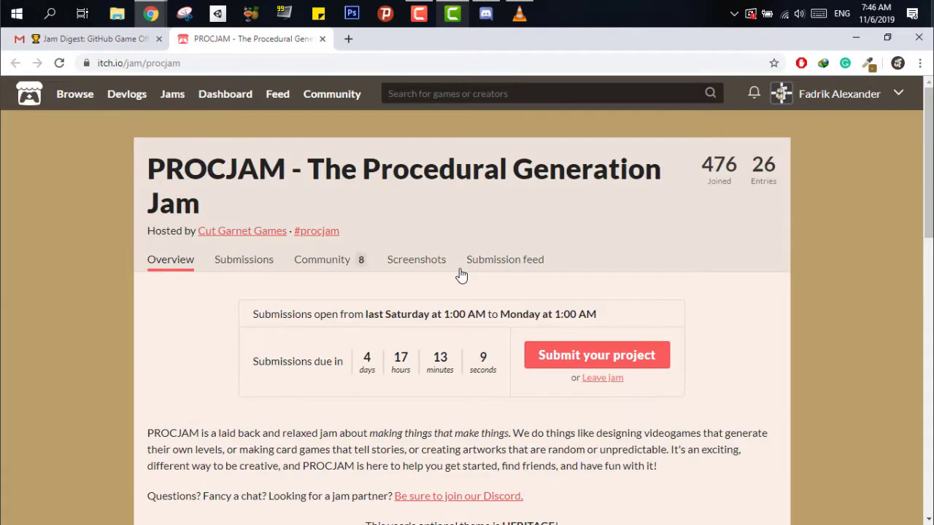
scroll(476, 222, down, 7)
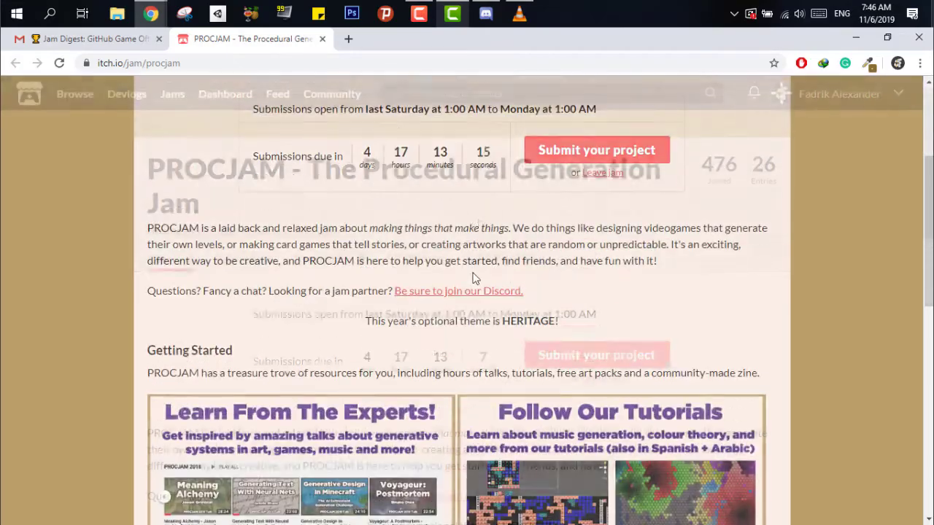
scroll(451, 278, down, 3)
scroll(459, 273, up, 6)
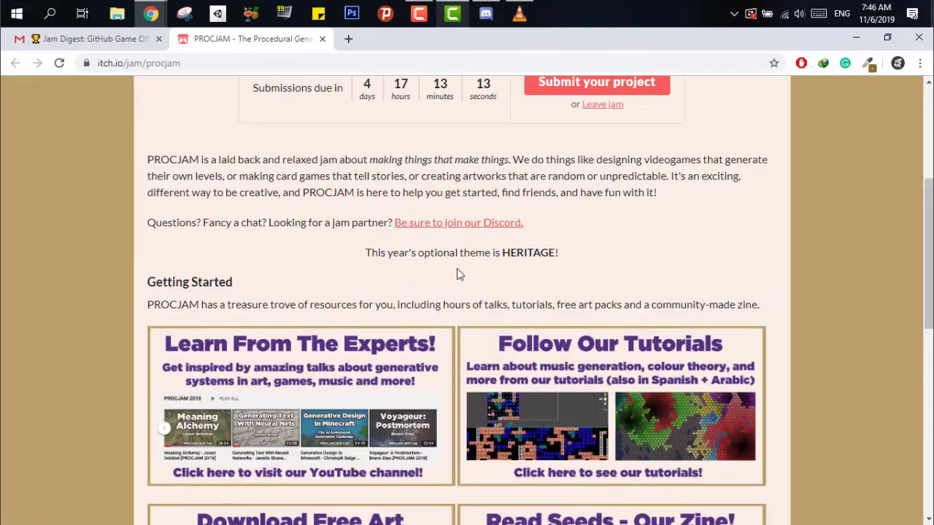
scroll(457, 274, down, 8)
scroll(458, 274, up, 12)
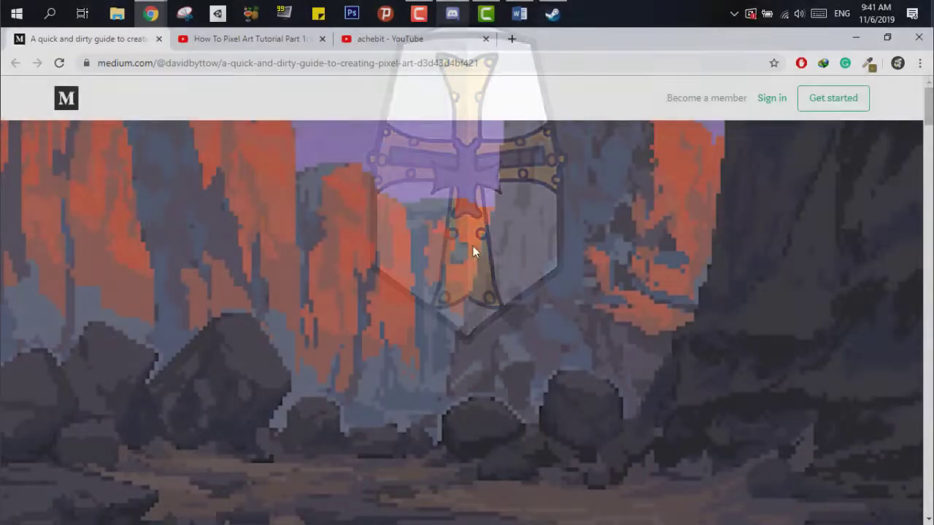
Step: Browse pixel art learning resources: the Medium guide, the How To Pixel Art playlist and the achebit YouTube channel
scroll(474, 248, down, 3)
scroll(476, 255, down, 18)
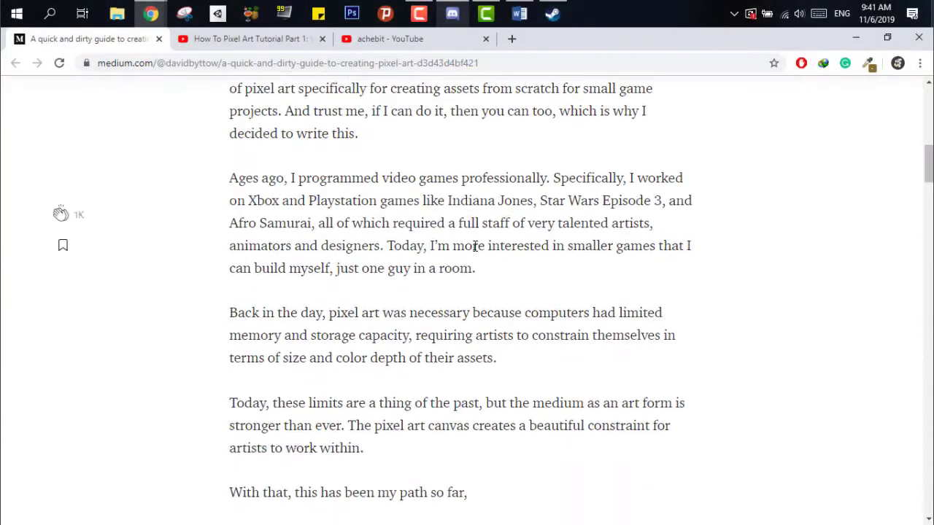
scroll(475, 261, down, 15)
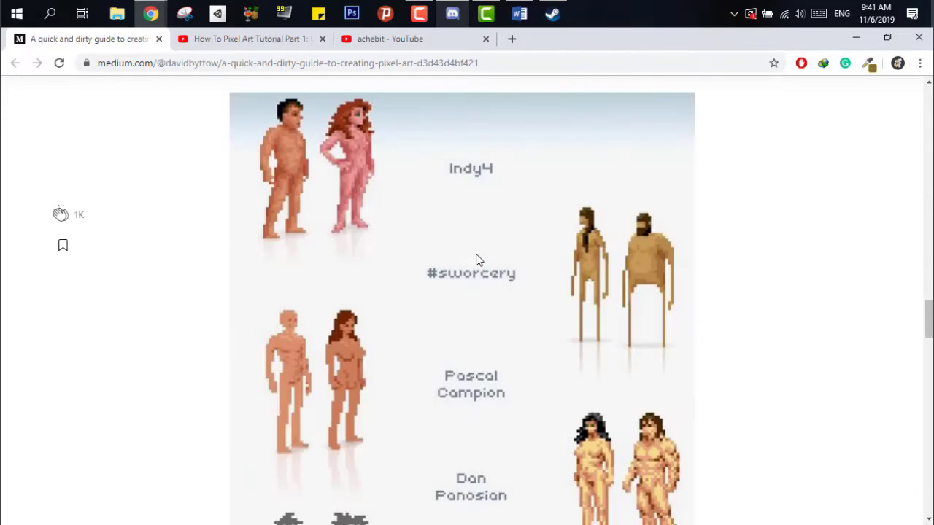
click(286, 40)
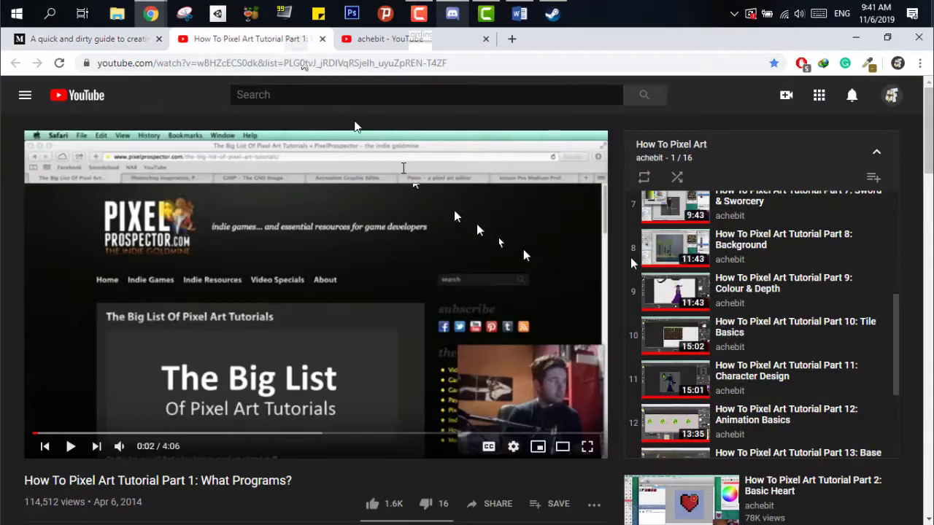
scroll(669, 317, up, 4)
scroll(669, 317, down, 6)
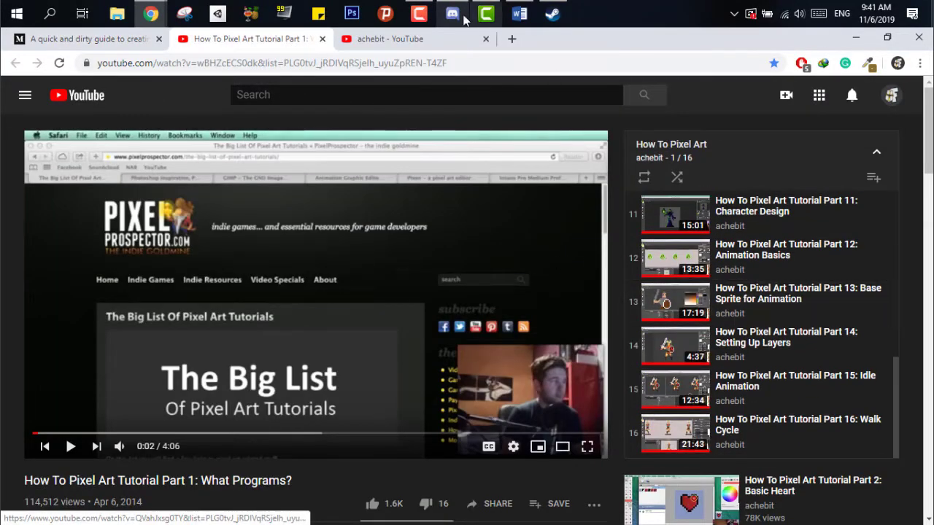
click(394, 39)
scroll(559, 259, down, 9)
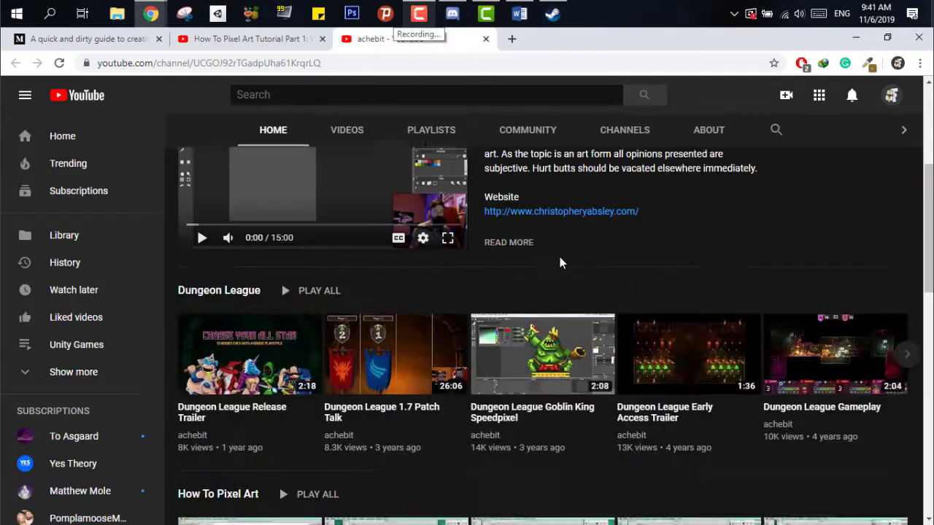
scroll(560, 258, up, 1)
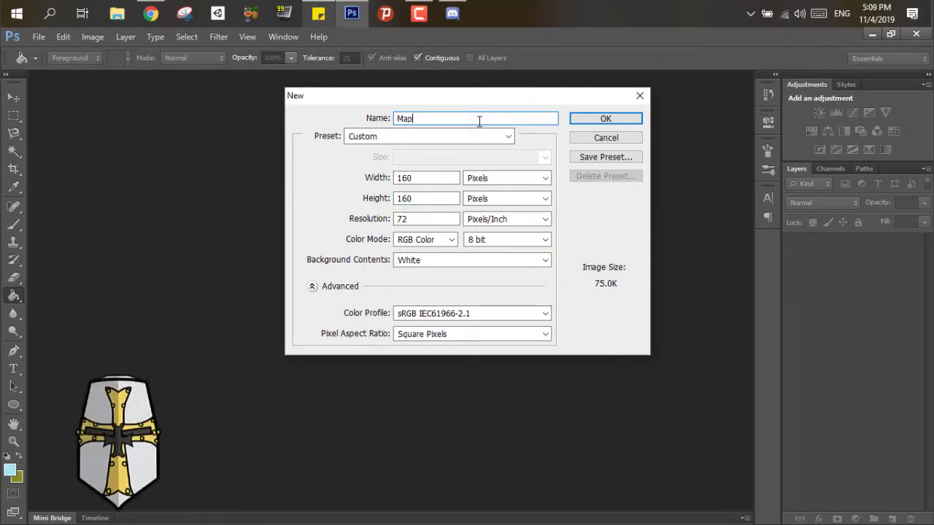
Step: Create a 160 by 160 pixel document named MapIcons with a white background and fit it to the view
text(Icons)
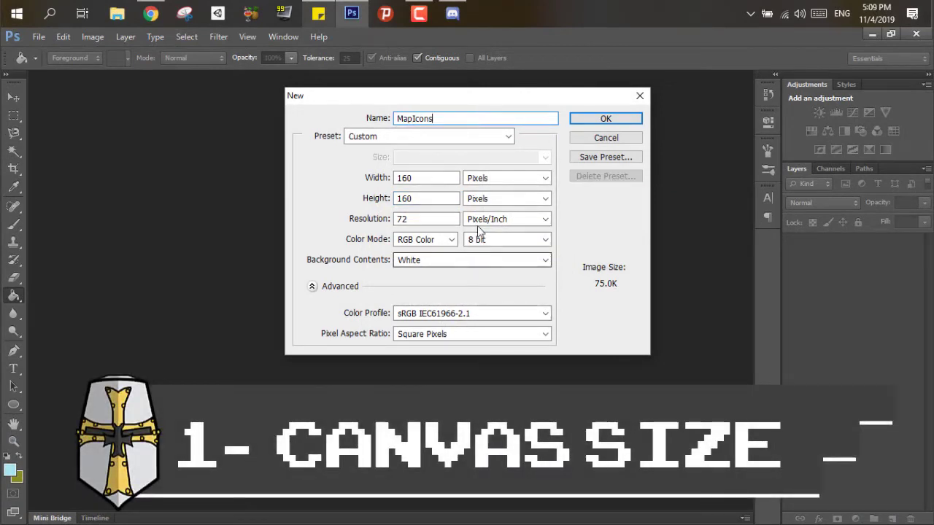
click(594, 118)
key(ctrl+0)
Step: Configure the grid preferences so the gridlines divide the canvas into five by five cells with five subdivisions each
click(82, 37)
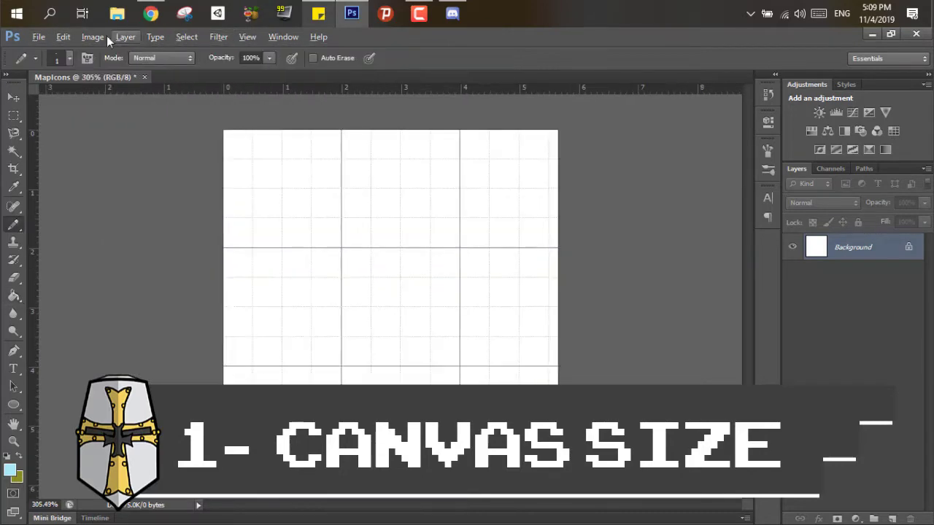
click(70, 38)
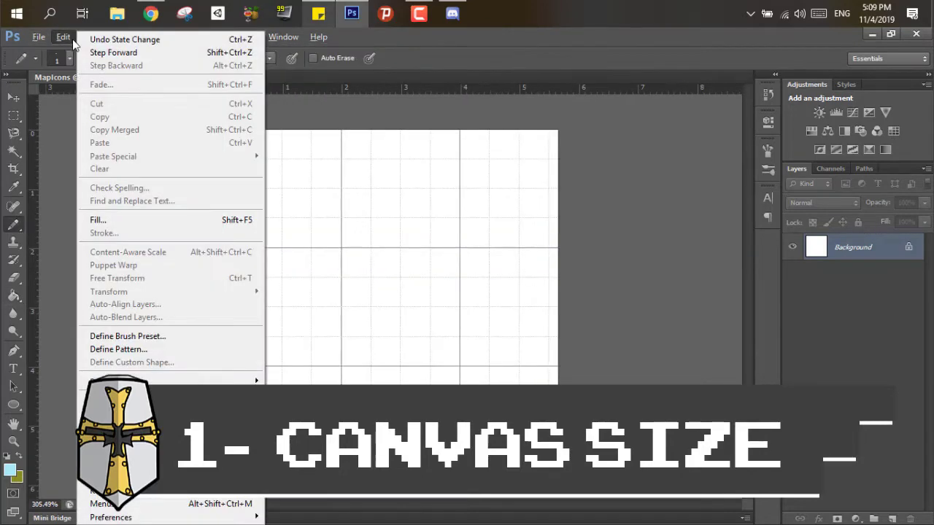
click(307, 471)
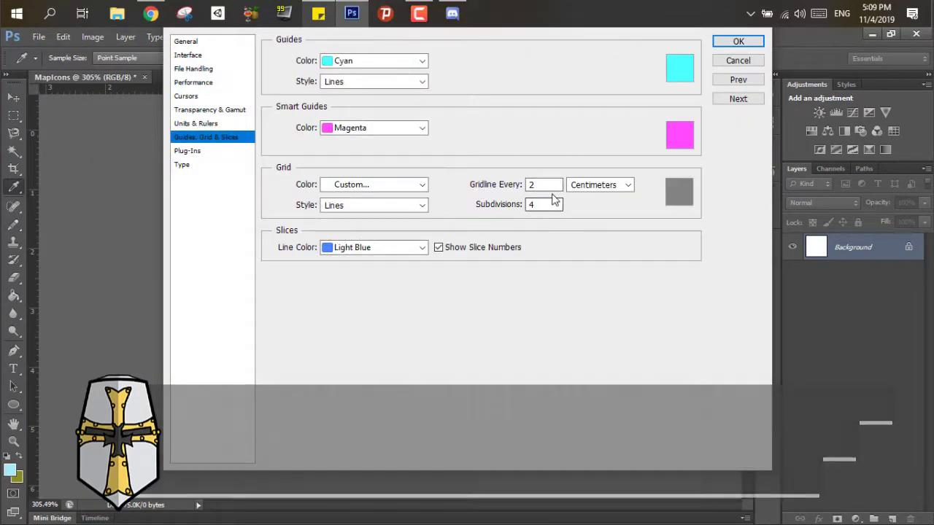
double_click(544, 184)
text(1)
click(598, 185)
click(601, 199)
click(744, 40)
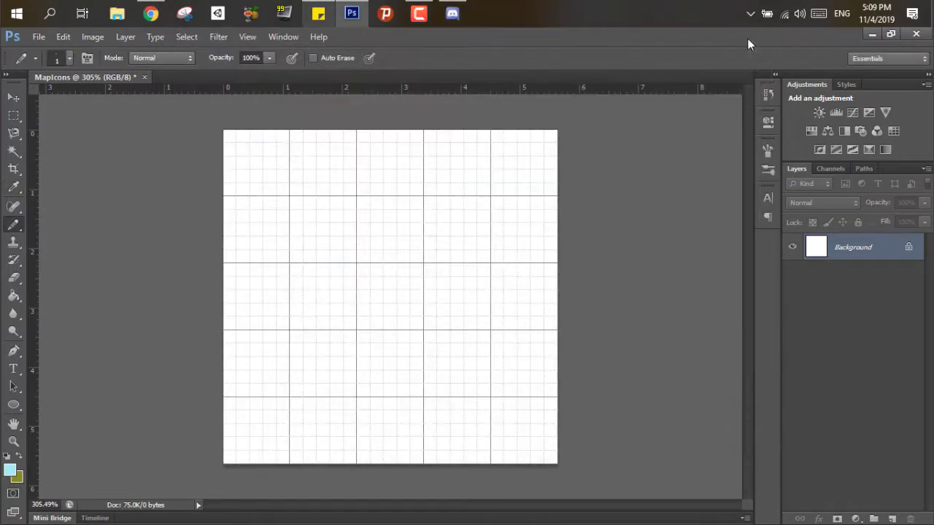
Step: Draw light blue test strokes with the 1-pixel Pencil inside the first grid cell, starting from the canvas's left edge
scroll(264, 206, up, 6)
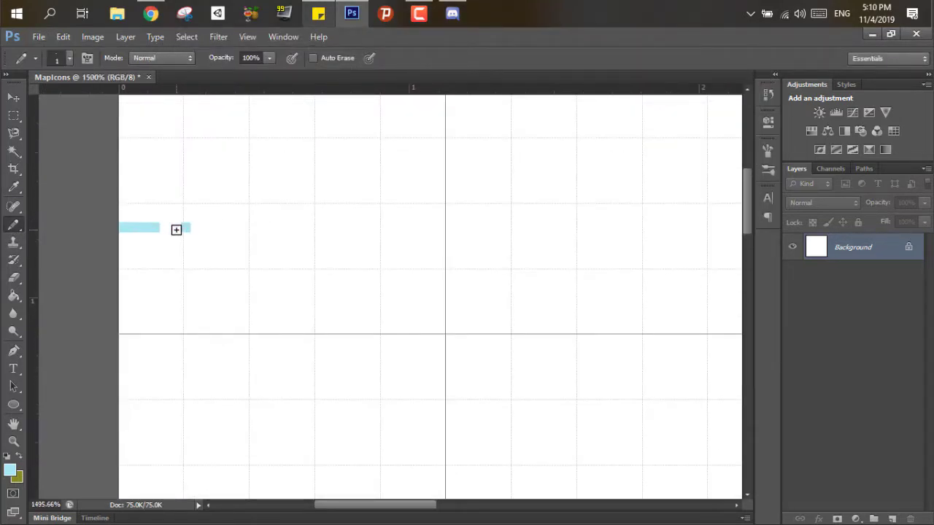
scroll(173, 214, up, 4)
click(247, 37)
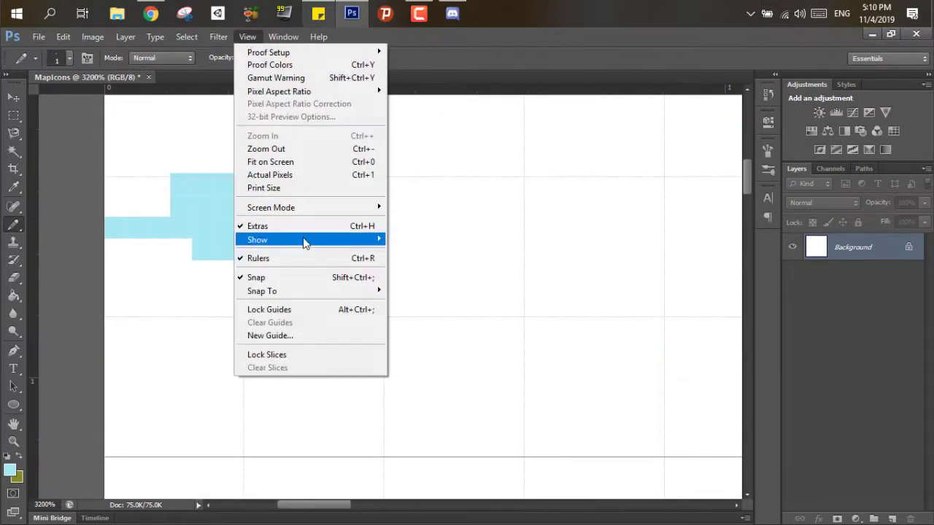
key(Escape)
drag(268, 228, 367, 221)
scroll(224, 150, down, 6)
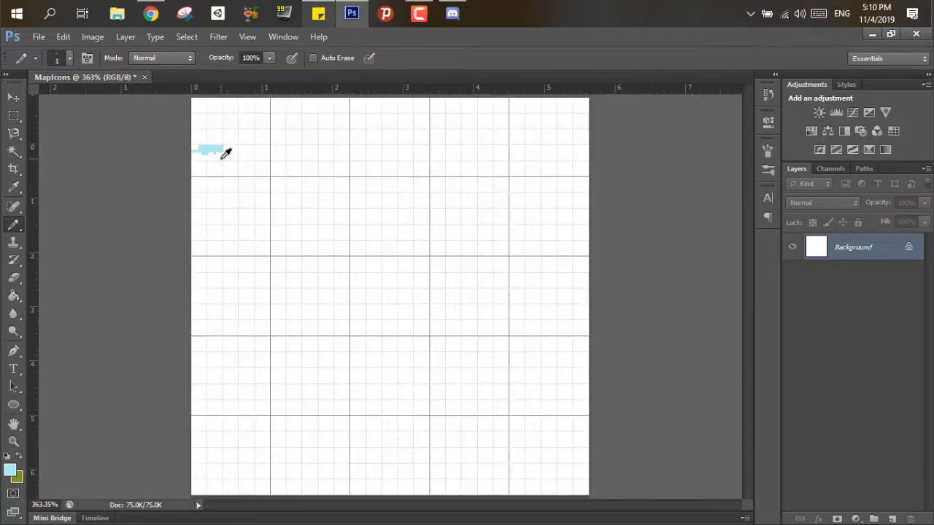
scroll(194, 125, up, 5)
click(174, 168)
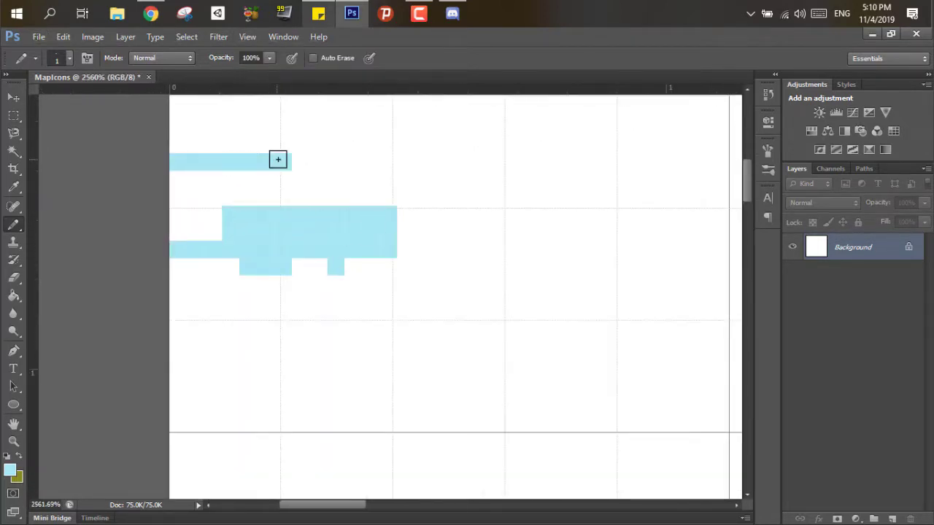
scroll(358, 198, down, 2)
scroll(338, 289, down, 3)
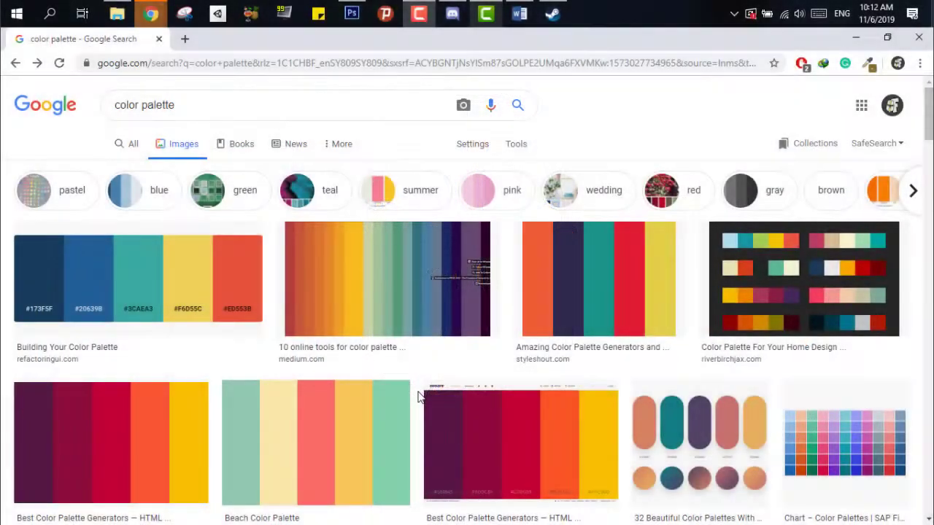
Step: Browse the color palette images, refine the image search to "color palette dark" and look through the palettes
scroll(418, 397, down, 6)
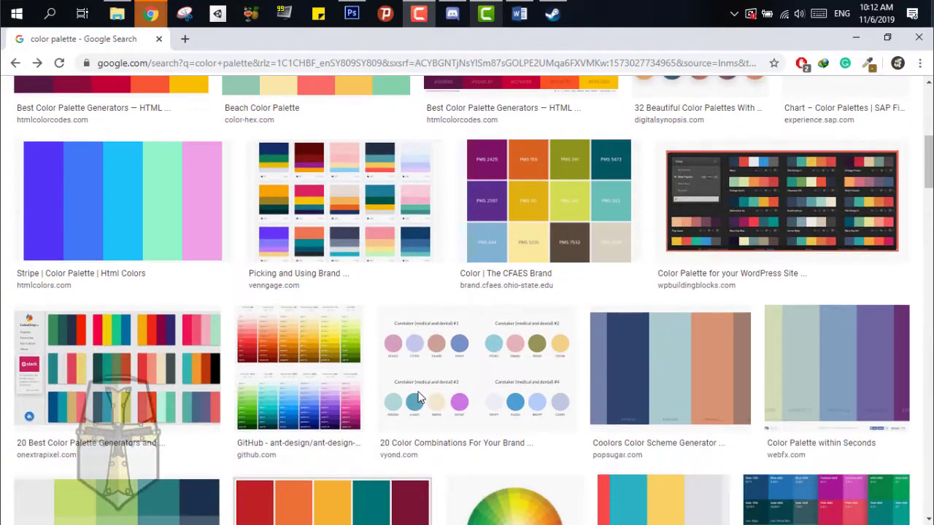
scroll(418, 397, down, 9)
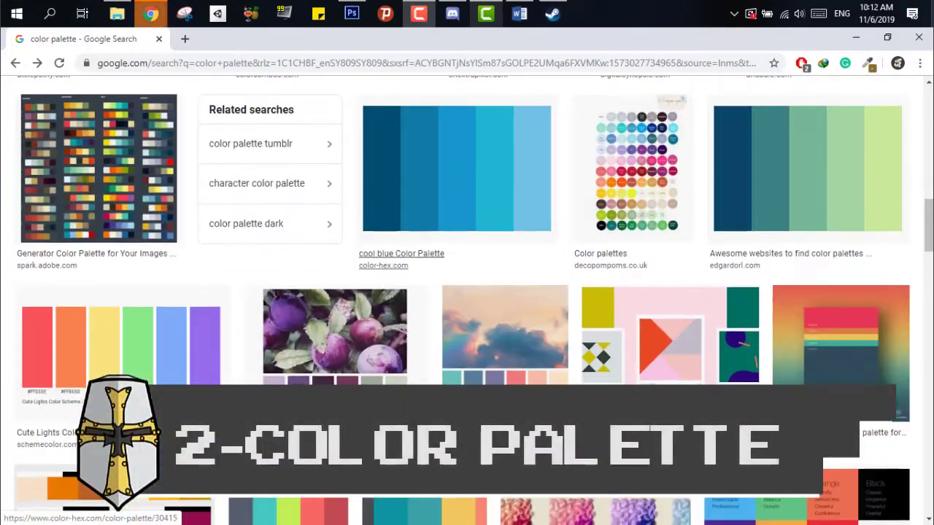
scroll(213, 227, up, 10)
scroll(213, 227, up, 3)
click(220, 111)
text(dark)
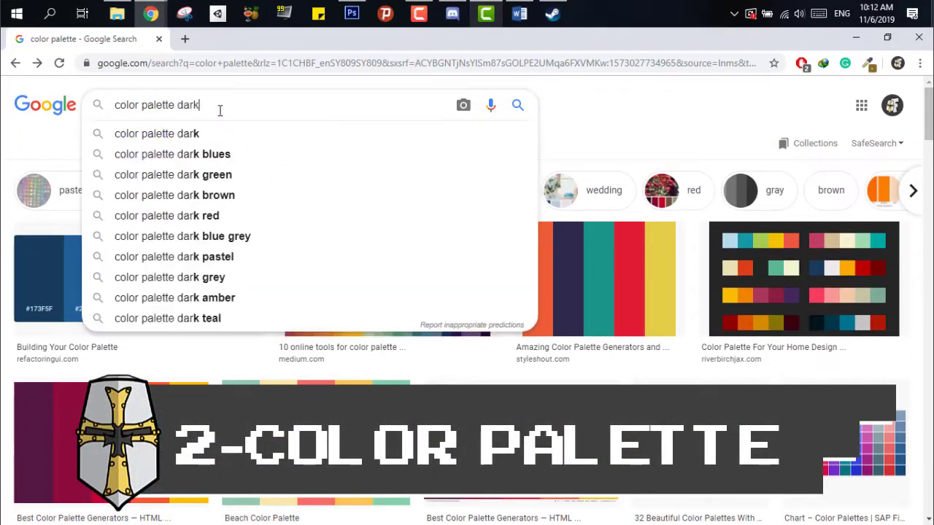
key(Return)
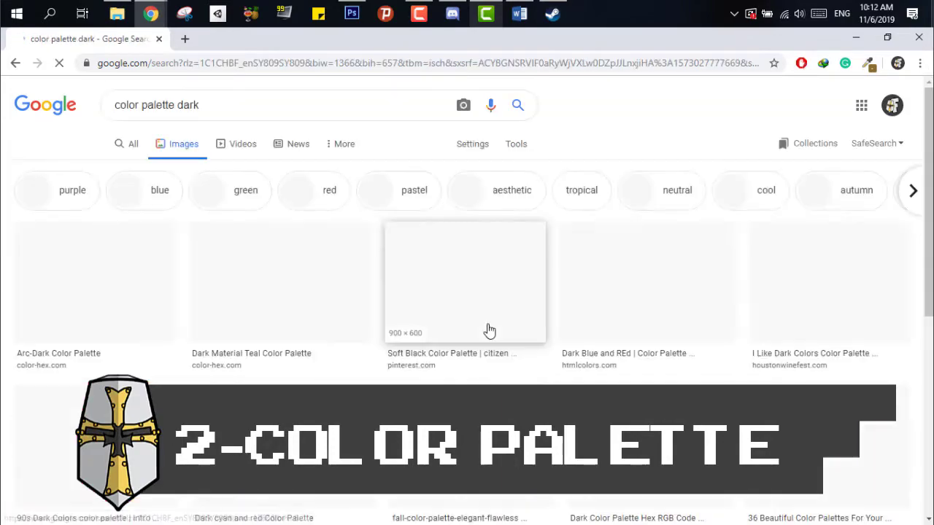
scroll(384, 282, down, 2)
scroll(384, 285, down, 4)
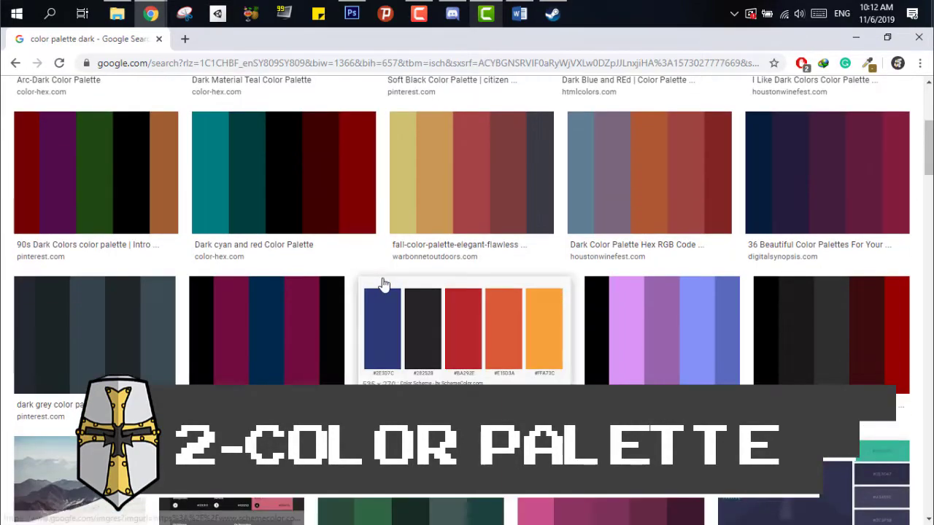
Step: Change the image search to "color palette medieval" and look through the palettes
scroll(384, 285, up, 6)
double_click(293, 105)
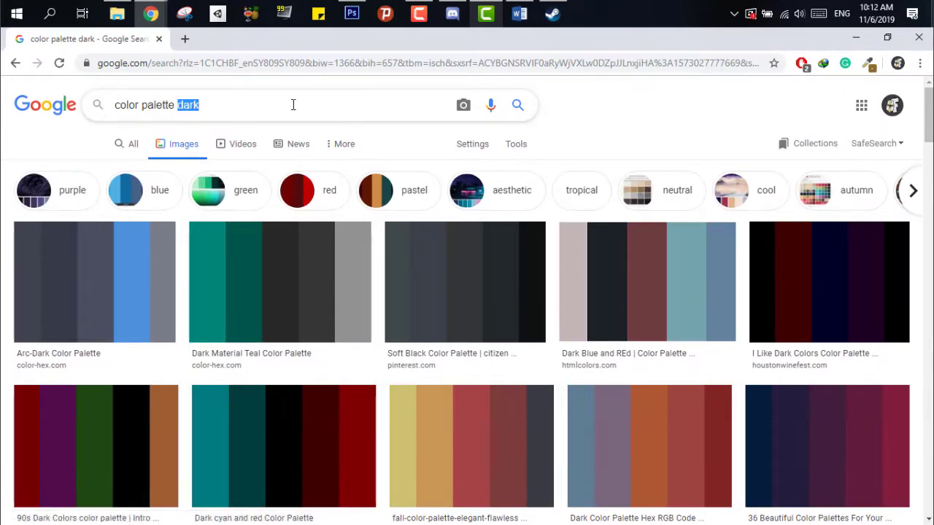
text(medieval)
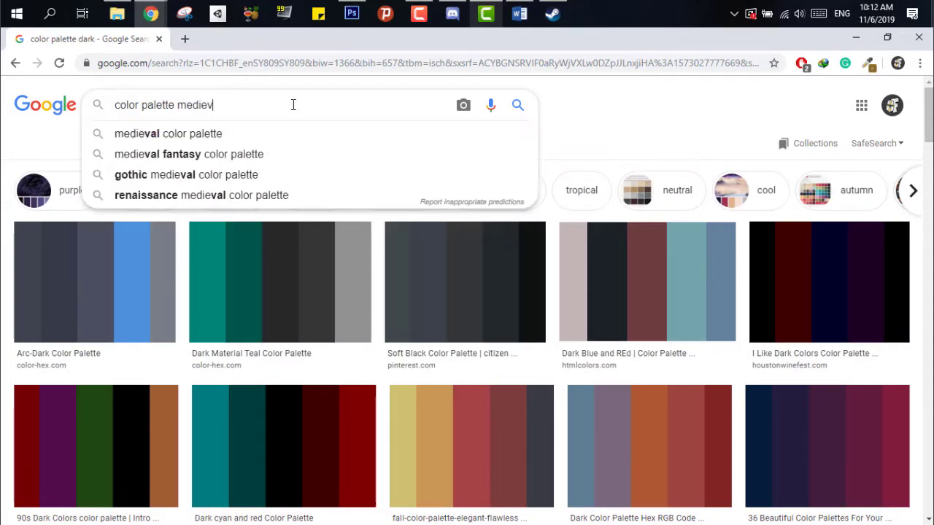
key(Return)
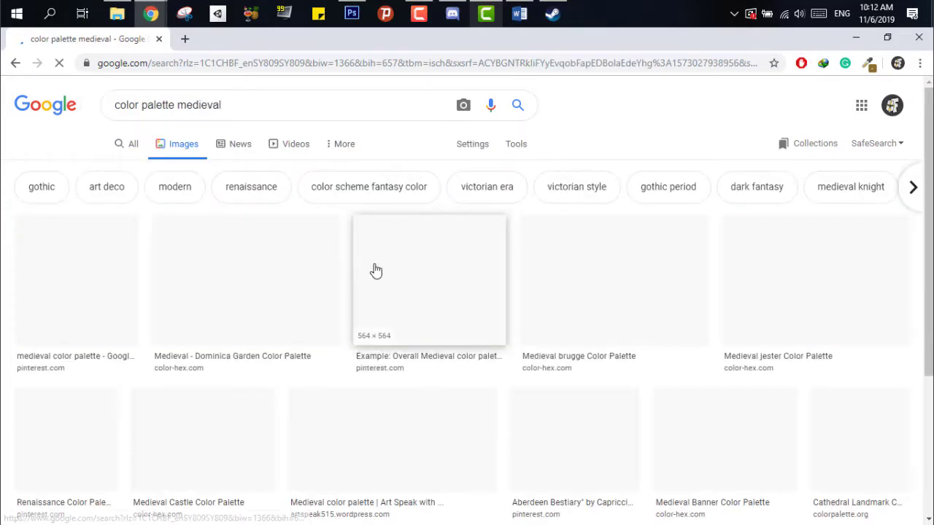
scroll(347, 278, down, 5)
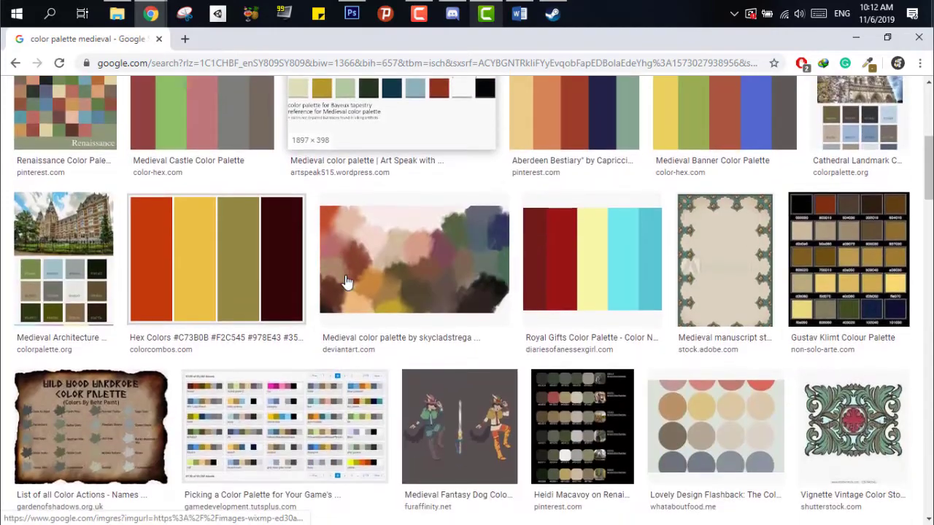
scroll(348, 281, up, 5)
click(403, 379)
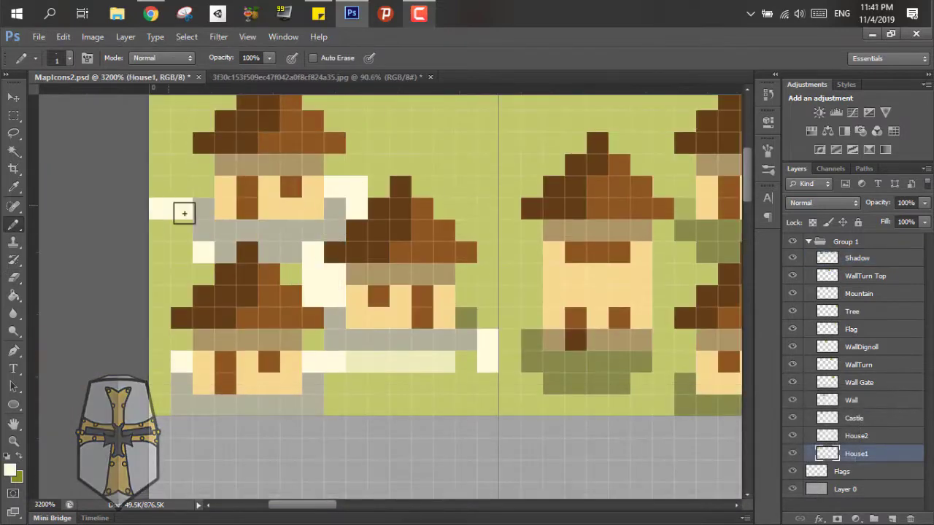
Step: Pencil cream-coloured ground pixels around the three houses in the first tile on the House1 layer
mouse_move(184, 213)
mouse_down()
mouse_move(176, 255)
mouse_move(300, 277)
mouse_up()
scroll(485, 377, down, 8)
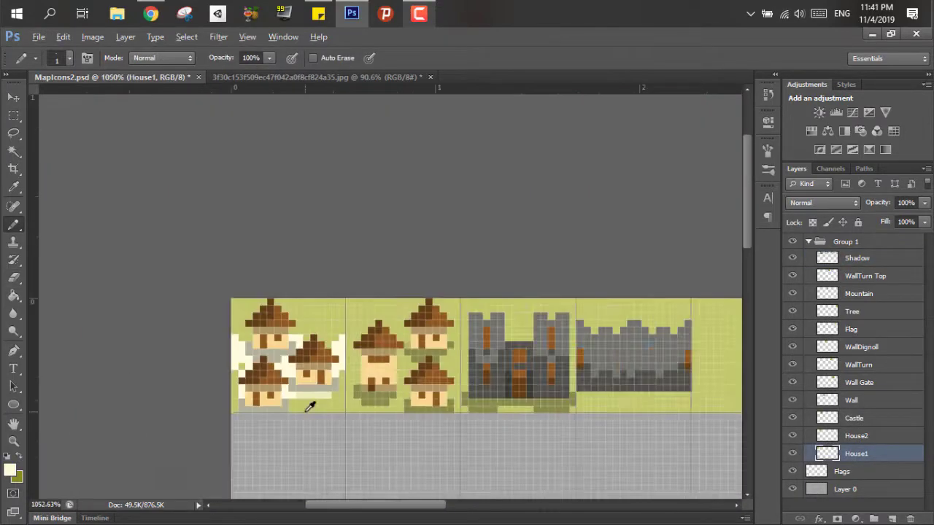
scroll(402, 349, up, 7)
Step: Pencil cream-coloured ground pixels around the three houses in the second tile on the House2 layer
drag(418, 409, 503, 467)
scroll(511, 408, down, 2)
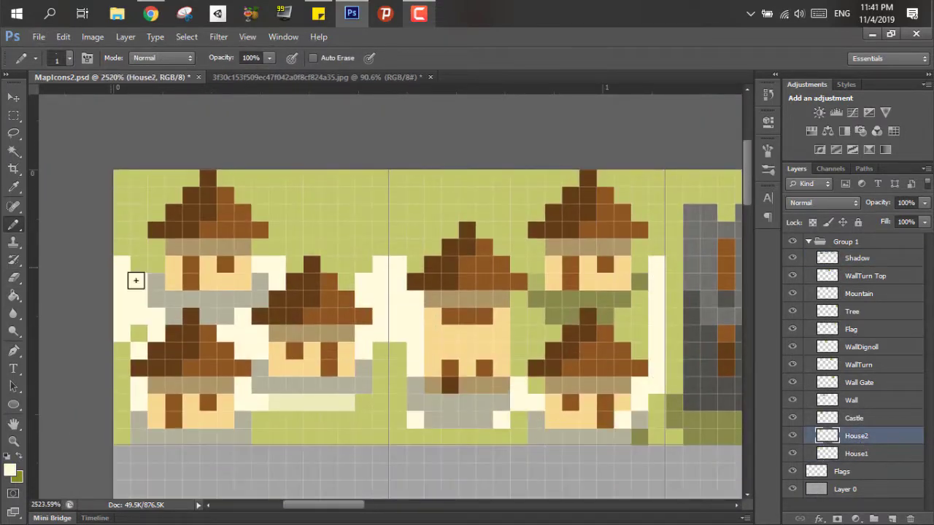
scroll(657, 292, up, 1)
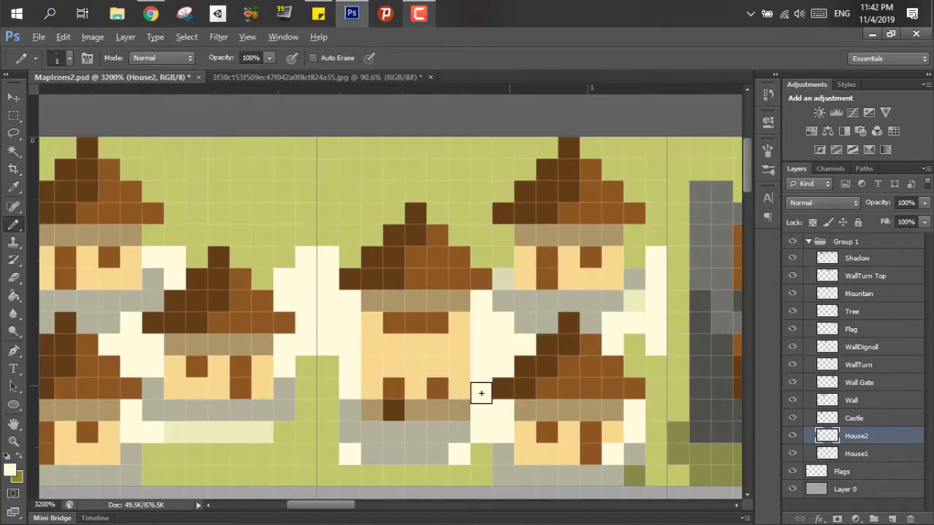
scroll(481, 393, down, 8)
drag(454, 440, 138, 229)
scroll(138, 229, up, 8)
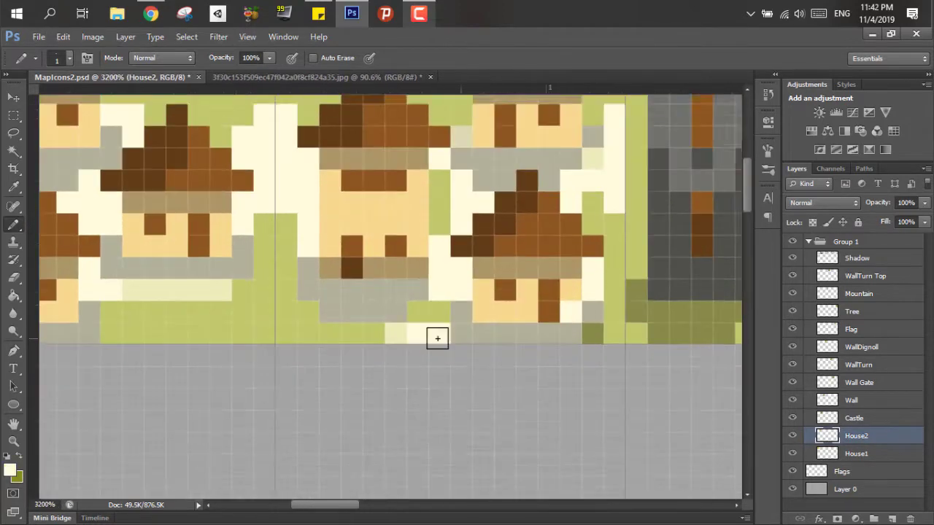
Step: Extend the cream ground on House2 between the tall house and its neighbours, reaching the second tile's bottom edge
drag(437, 339, 419, 312)
scroll(438, 321, up, 3)
drag(440, 244, 419, 312)
mouse_move(357, 506)
mouse_down()
mouse_move(340, 507)
mouse_move(361, 506)
mouse_move(349, 515)
mouse_up()
click(883, 453)
click(883, 436)
scroll(437, 408, down, 2)
scroll(437, 408, up, 3)
key(alt+bracketleft)
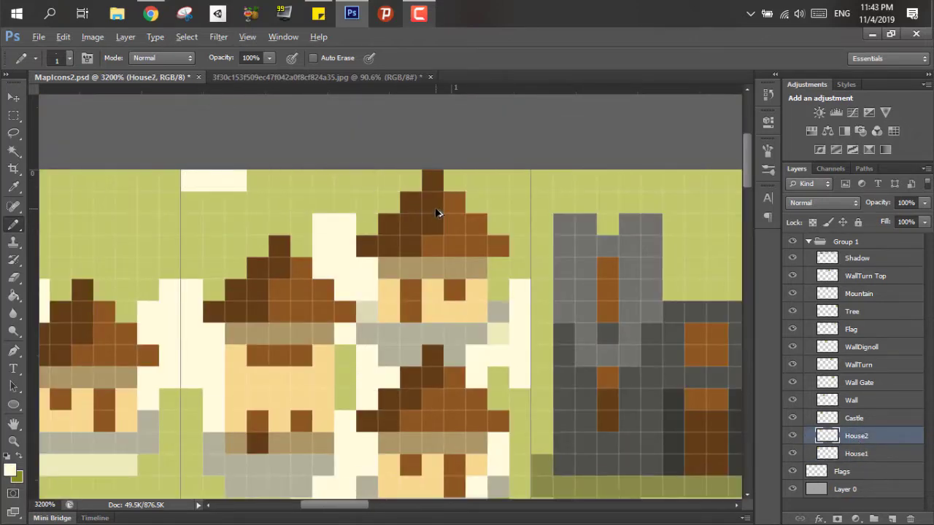
Step: Carry the cream path to the second tile's top edge and add dark green grass pixels around the houses
scroll(341, 388, down, 3)
scroll(375, 444, down, 4)
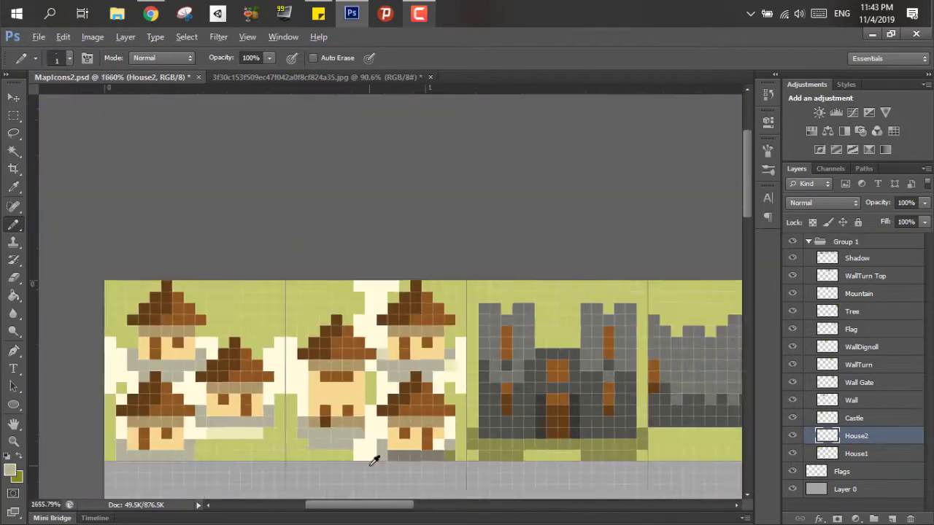
scroll(308, 372, up, 3)
key(e)
scroll(258, 358, up, 1)
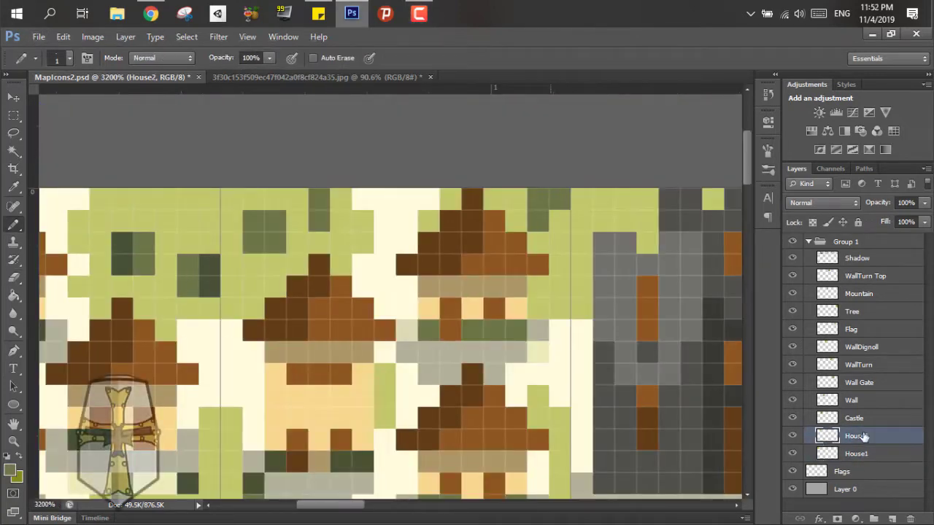
scroll(414, 290, down, 3)
scroll(413, 290, up, 3)
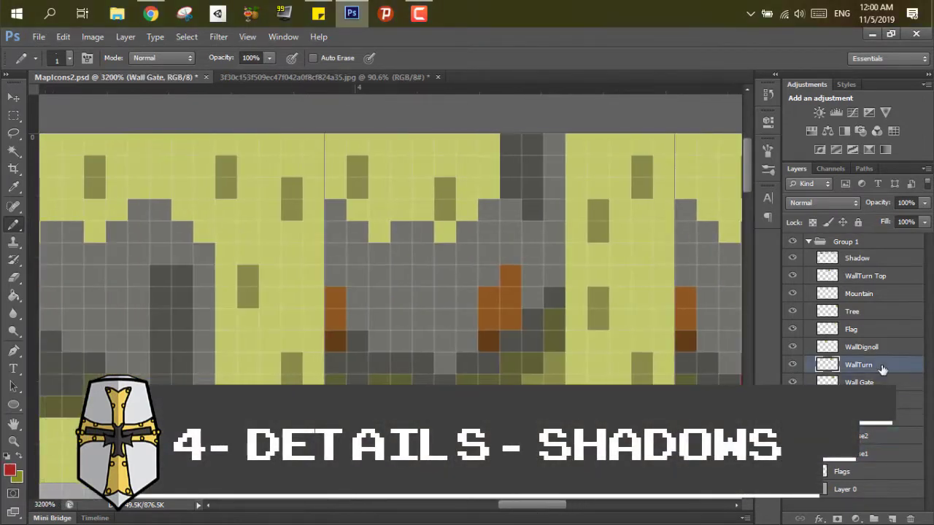
Step: Toggle the visibility of the Shadow, WallTurn Top and WallDignoll layers to compare the wall tiles without shading
click(792, 258)
click(793, 277)
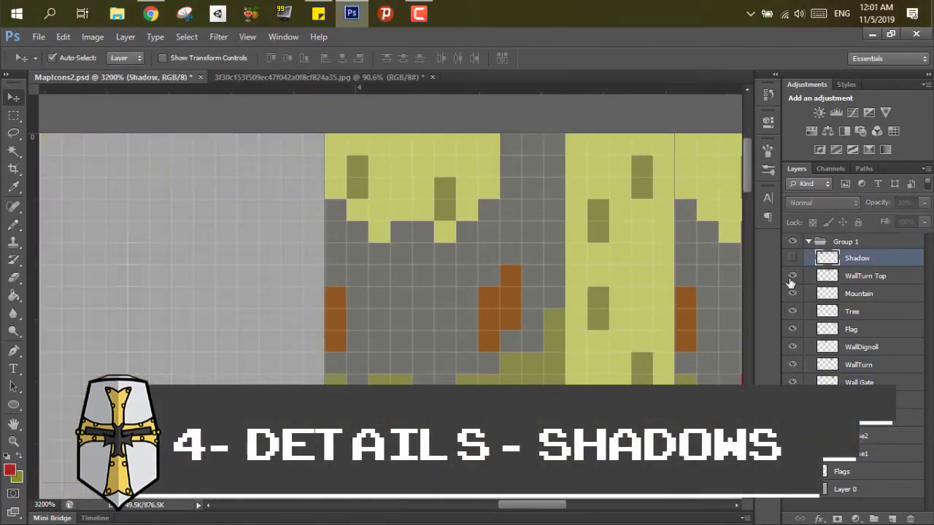
click(793, 276)
click(793, 347)
click(793, 348)
scroll(445, 438, down, 3)
scroll(467, 446, up, 2)
Step: Pencil red and dark red flower pixels along the base of the diagonal wall tile
click(14, 116)
click(861, 348)
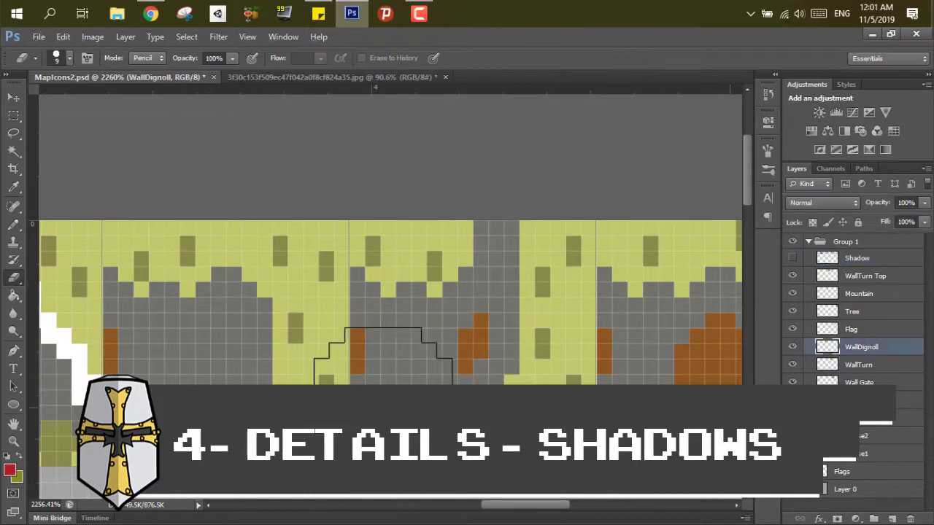
key(b)
click(858, 365)
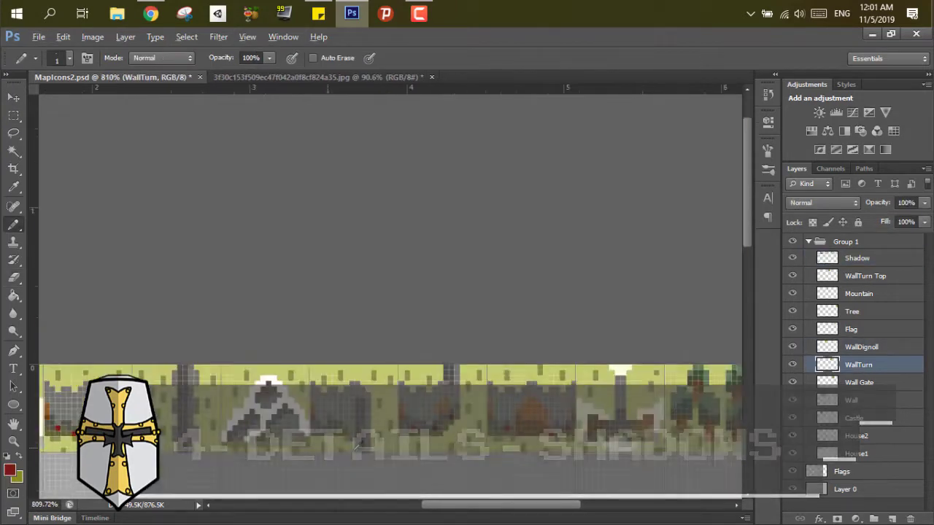
scroll(358, 443, up, 5)
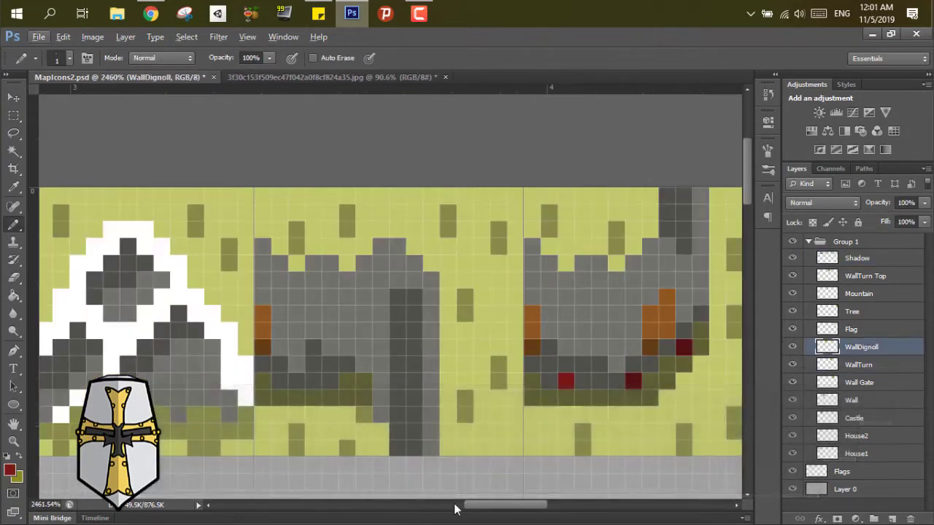
Step: Sample an orange-red from the palette image and dot reddish flower pixels over the house and wall tiles
ctrl+click(246, 394)
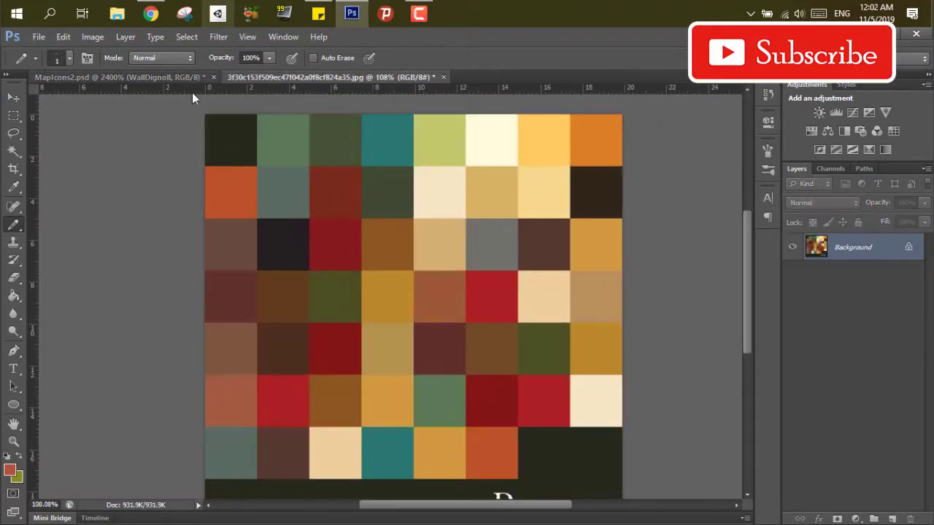
click(168, 77)
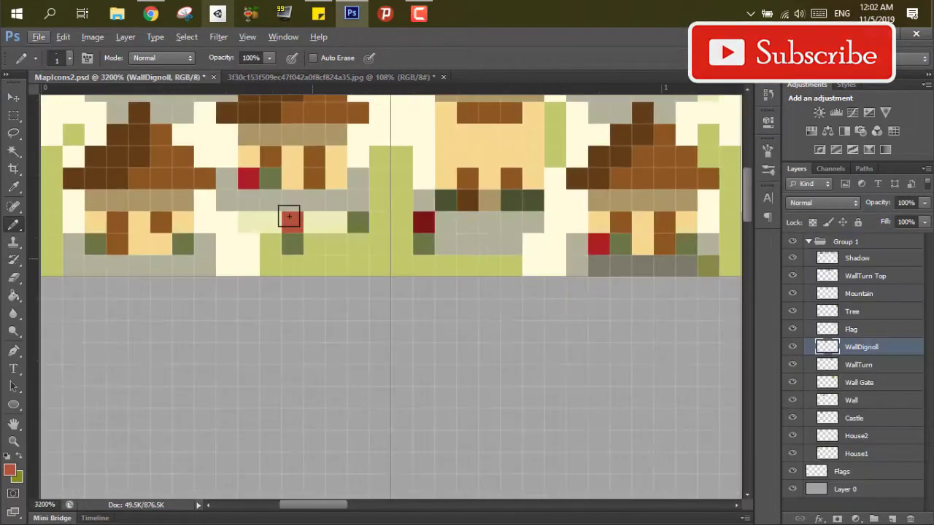
scroll(353, 309, up, 2)
click(859, 382)
click(350, 338)
mouse_move(529, 504)
mouse_down()
mouse_move(573, 505)
mouse_move(409, 507)
mouse_move(542, 506)
mouse_up()
click(852, 400)
click(532, 336)
scroll(415, 328, down, 2)
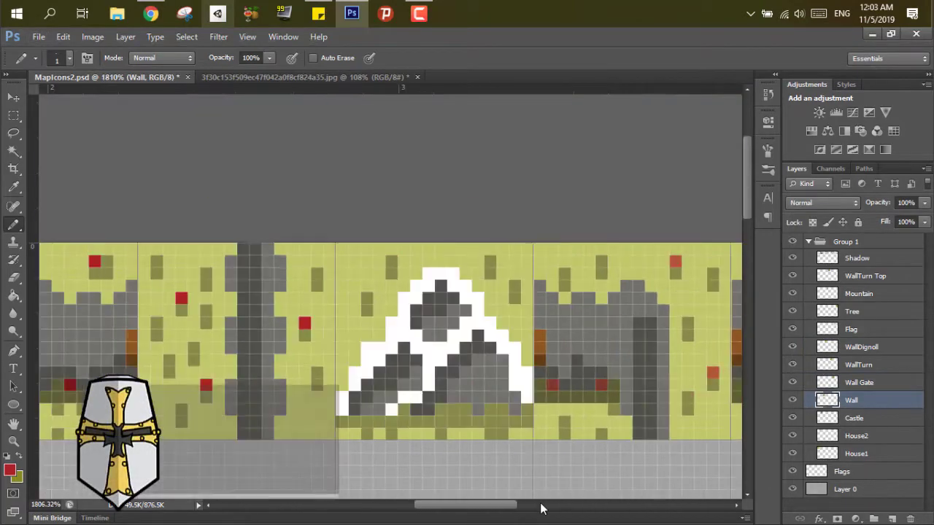
Step: Add red flower pixels to the castle, second house, flag and tree tiles on their own layers
click(854, 418)
scroll(409, 329, up, 2)
click(571, 377)
click(857, 436)
scroll(409, 306, down, 1)
drag(335, 507, 635, 505)
scroll(409, 292, up, 2)
click(851, 329)
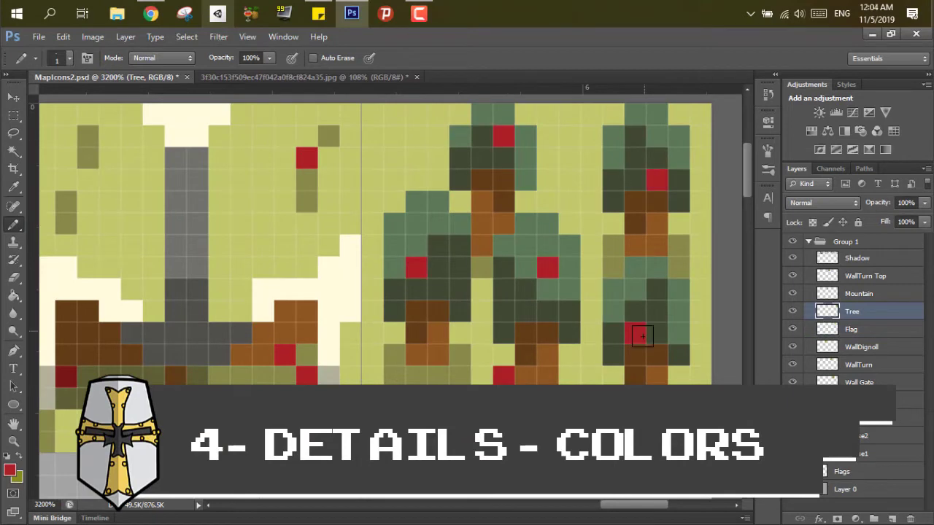
Step: Draw an olive vine climbing the stone wall beside the gate on the Wall Gate layer
scroll(643, 335, down, 5)
scroll(483, 269, up, 5)
click(859, 383)
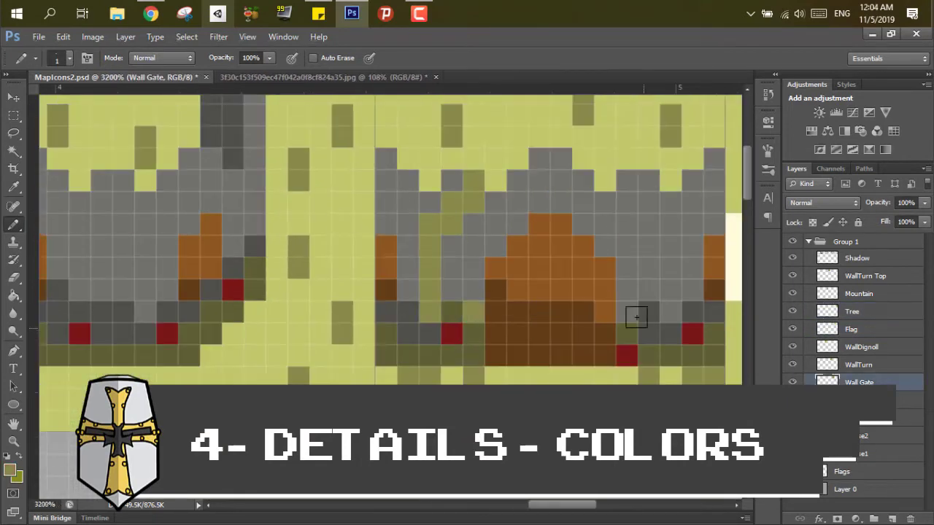
scroll(684, 196, down, 2)
scroll(521, 371, down, 2)
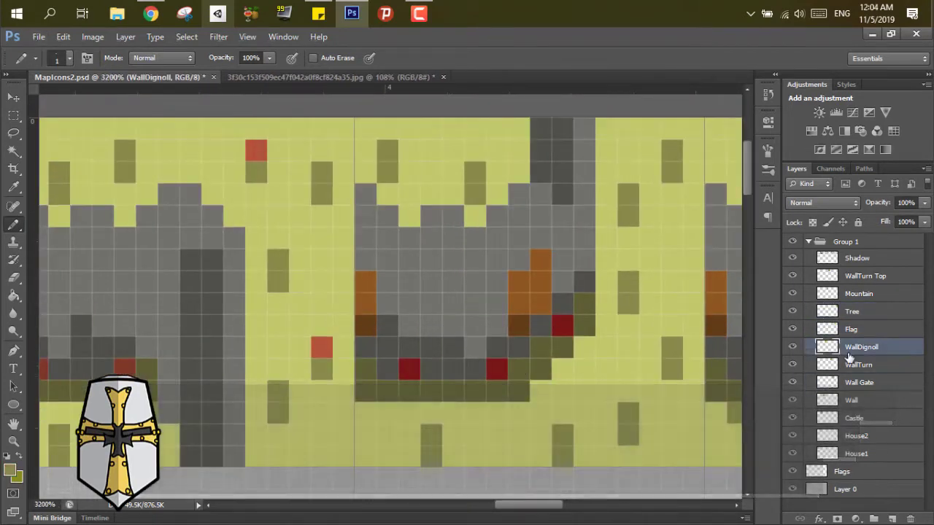
Step: Draw olive vines climbing the straight wall tile on the Wall layer
click(859, 365)
scroll(470, 363, up, 2)
scroll(470, 363, down, 2)
scroll(475, 350, left, 3)
click(859, 383)
click(850, 400)
scroll(411, 274, up, 2)
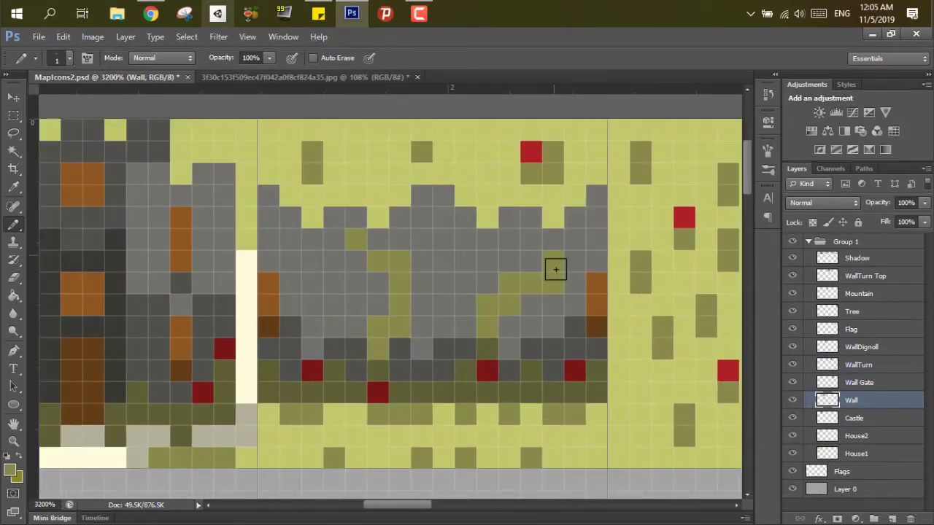
scroll(509, 347, down, 3)
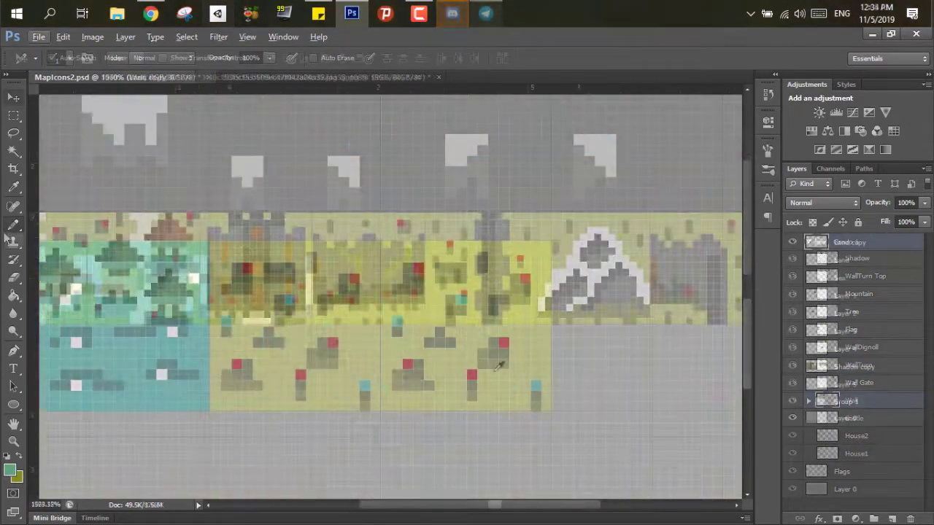
Step: Paint a turquoise water strip with a dark olive shoreline along the upper edge of the first land tile
scroll(219, 292, up, 3)
scroll(145, 309, down, 1)
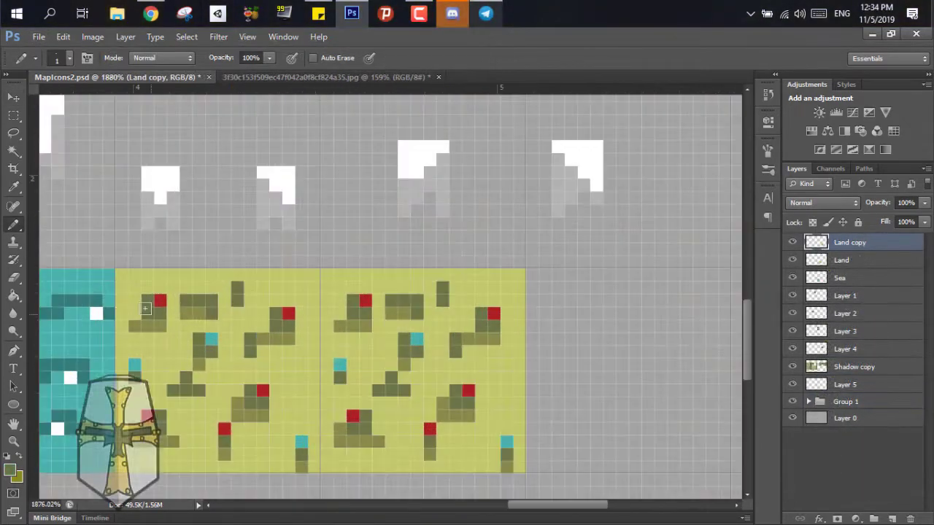
mouse_move(145, 309)
mouse_down()
mouse_move(211, 295)
mouse_move(320, 292)
mouse_up()
scroll(381, 410, down, 1)
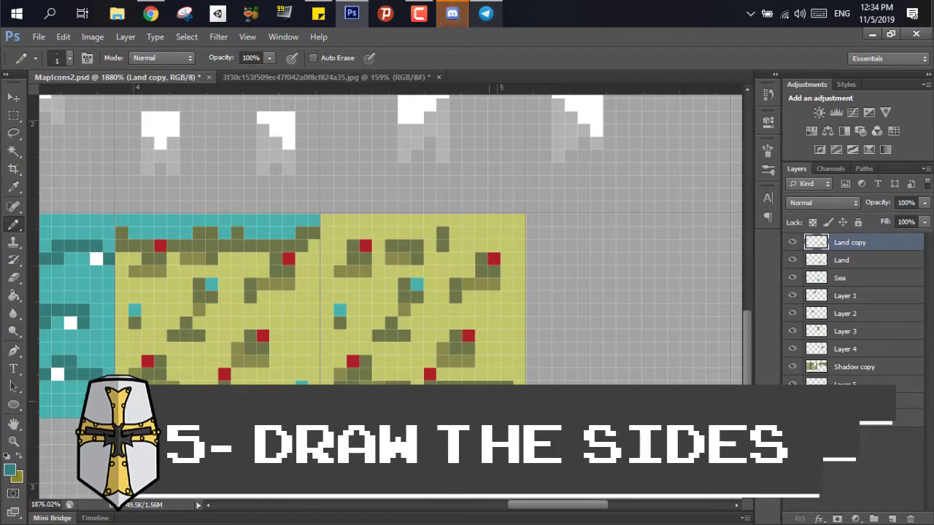
Step: Duplicate the land tile and paint turquoise water along its upper and right edges, erasing the spill onto the neighbouring tile
scroll(387, 241, down, 2)
right_click(850, 242)
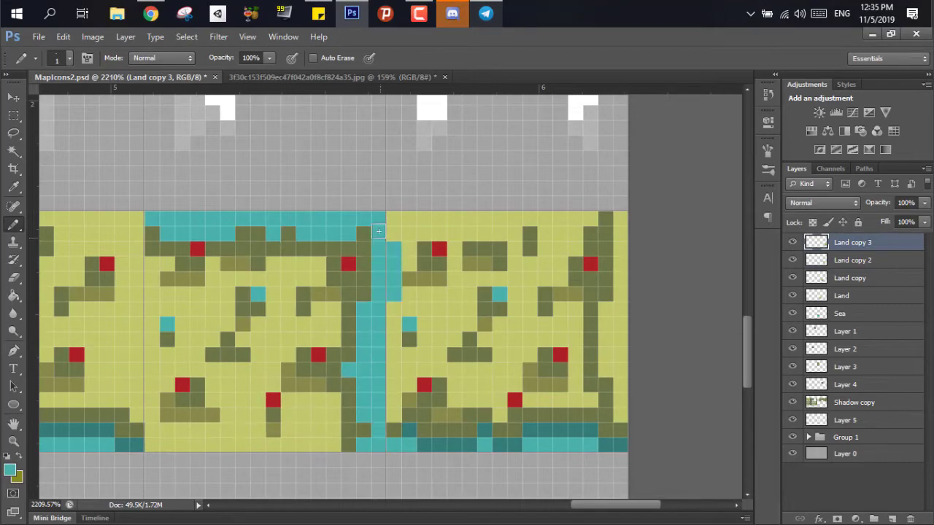
key(e)
drag(394, 248, 394, 293)
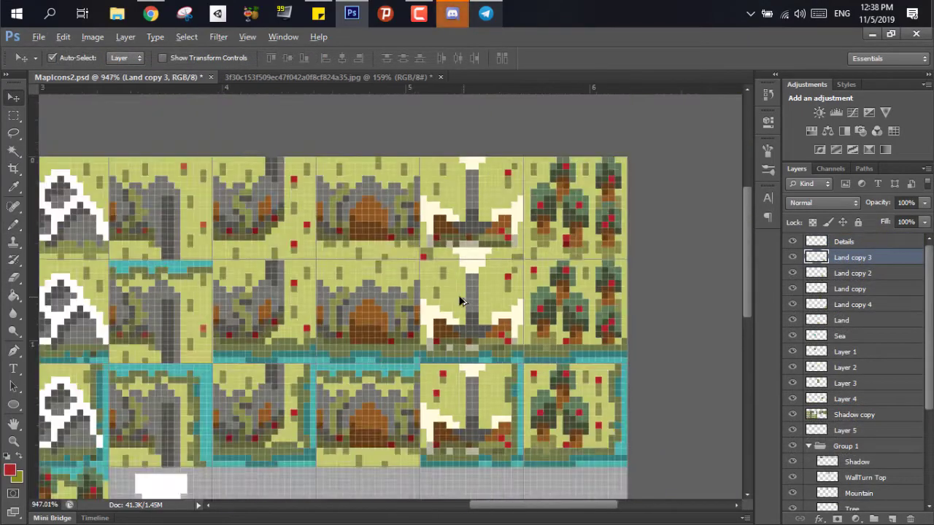
Step: Cover the old waves on the Sea layer with the turquoise water colour and pencil new dark teal waves
scroll(441, 291, down, 5)
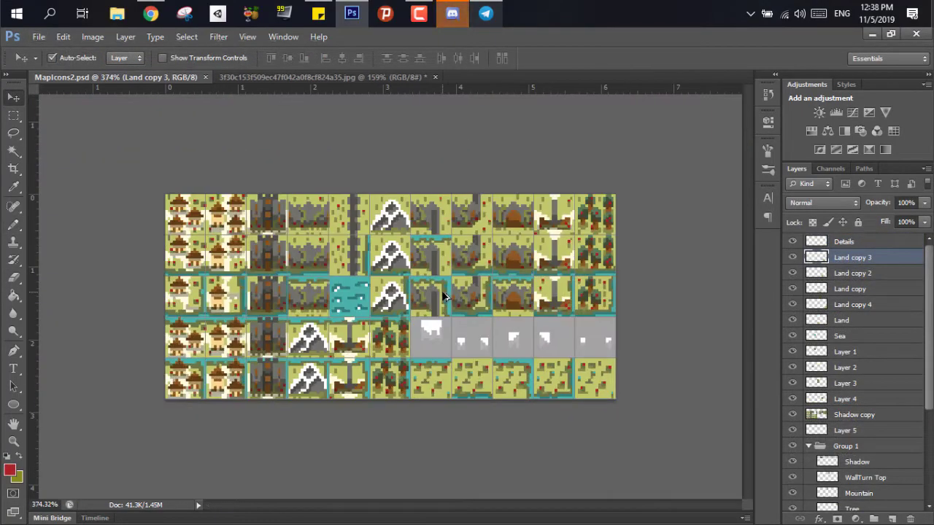
scroll(282, 309, up, 8)
click(270, 308)
key(b)
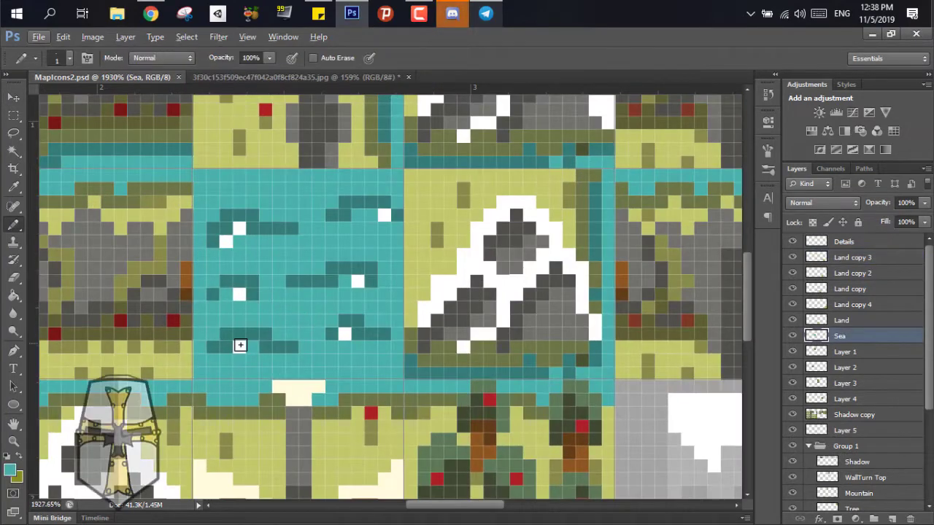
alt+click(240, 344)
key(])
key(])
key(])
key(])
mouse_move(240, 250)
mouse_down()
mouse_move(349, 310)
mouse_move(262, 333)
mouse_move(237, 312)
mouse_up()
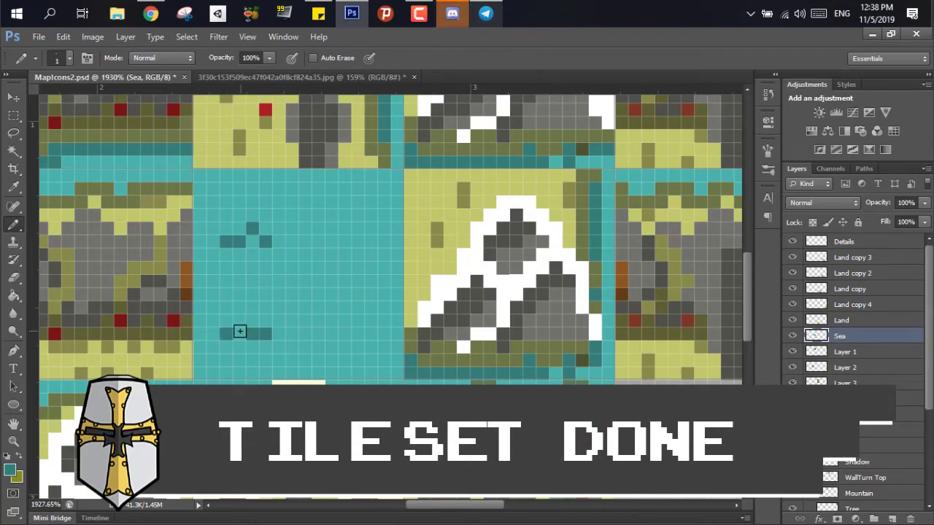
scroll(374, 317, down, 3)
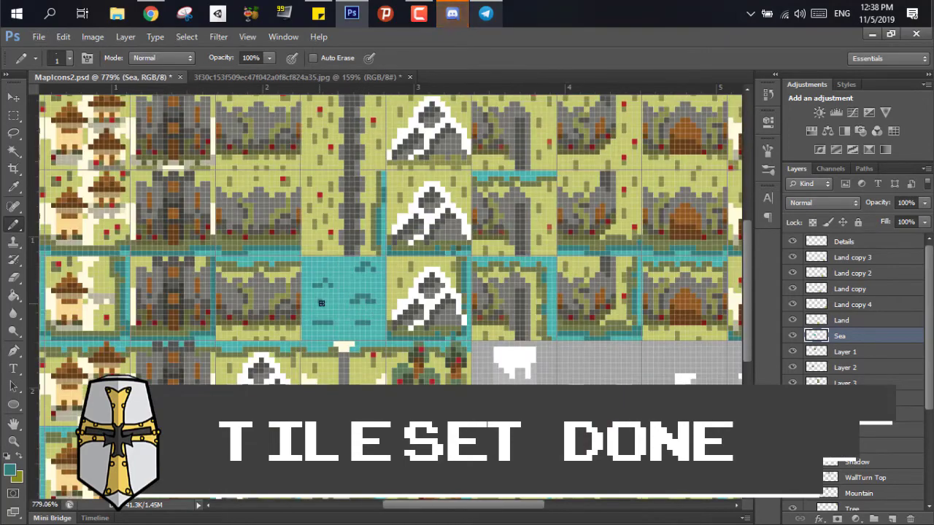
Step: Save the finished tileset in MapIcons2.psd, dismissing the dialog for saving a copy
scroll(321, 302, down, 2)
scroll(321, 303, up, 3)
scroll(321, 303, down, 3)
key(ctrl+alt+s)
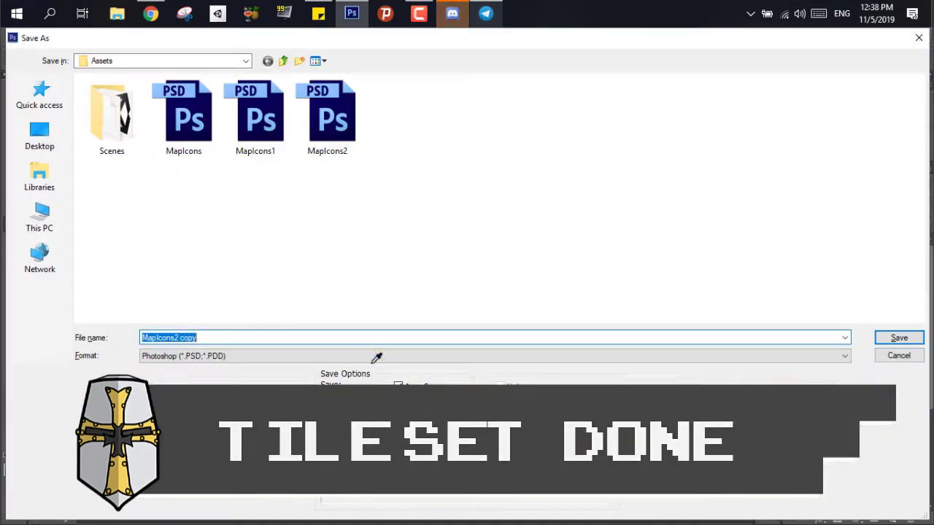
key(Escape)
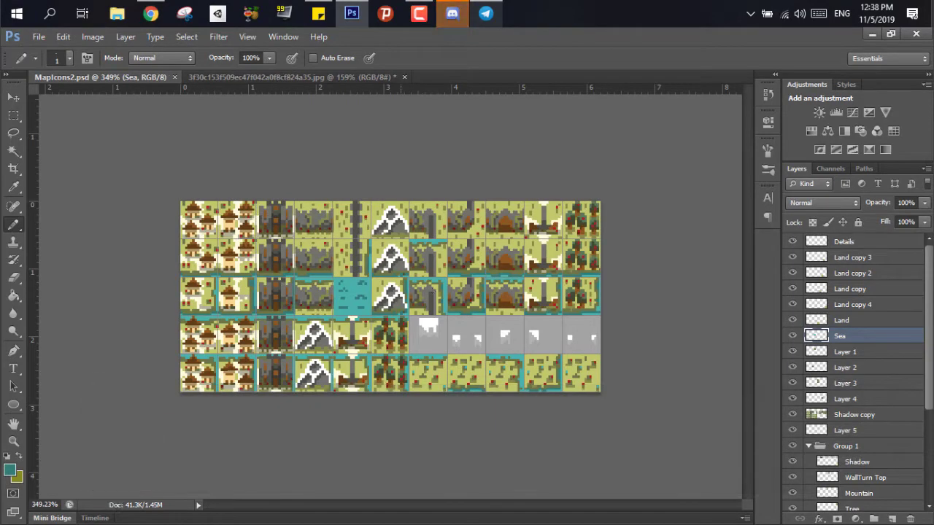
Step: Turn off snapping and change the canvas overlay display for the finished tileset
scroll(655, 295, up, 2)
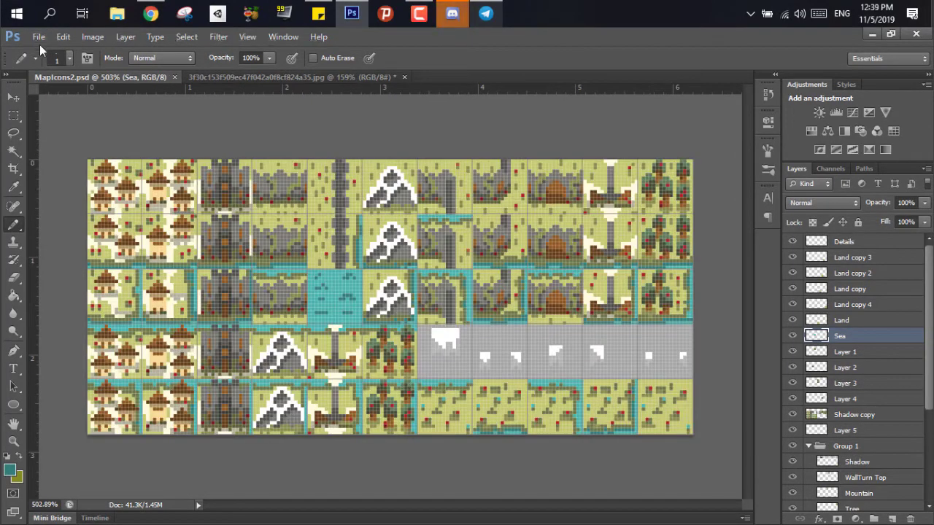
click(245, 36)
click(256, 278)
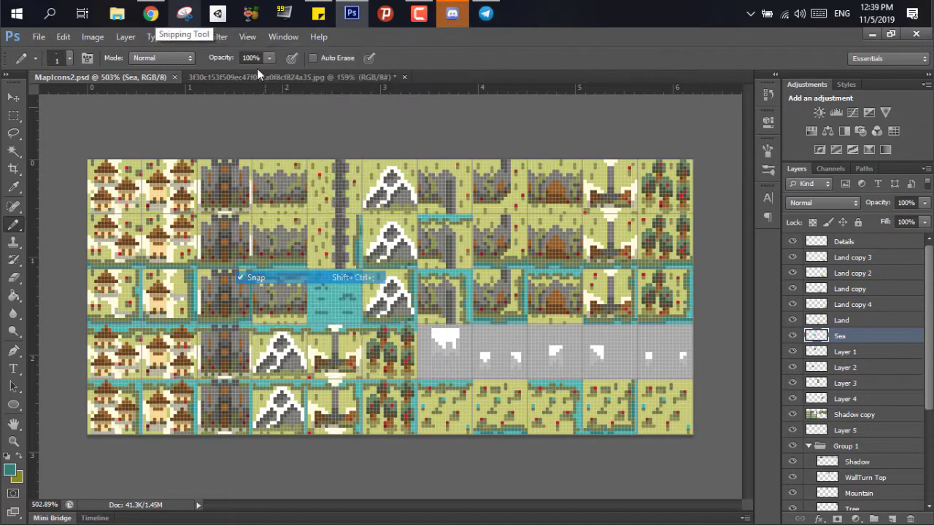
click(248, 37)
click(330, 226)
scroll(339, 292, down, 1)
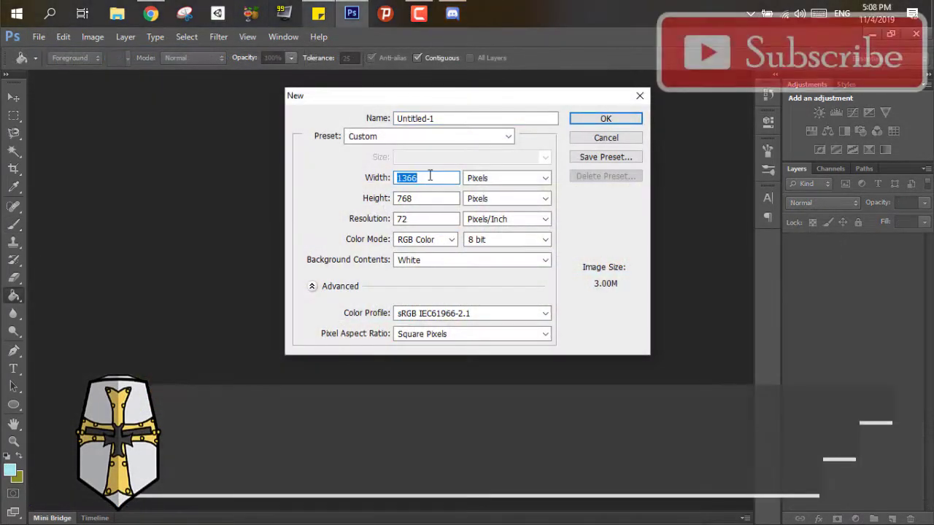
Step: Create a new document named MapIcons, 160 pixels wide and 160 pixels high
text(160)
key(Tab)
text(160)
click(479, 119)
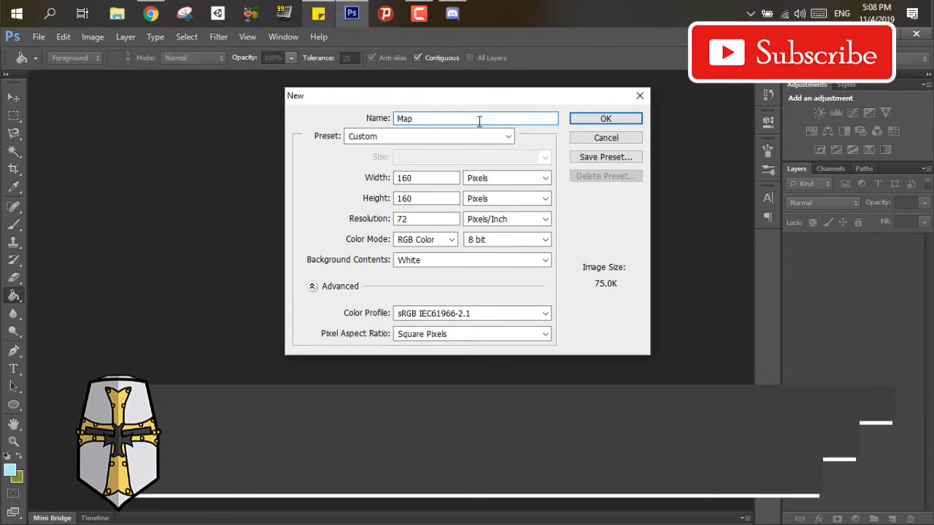
text(MapIcons)
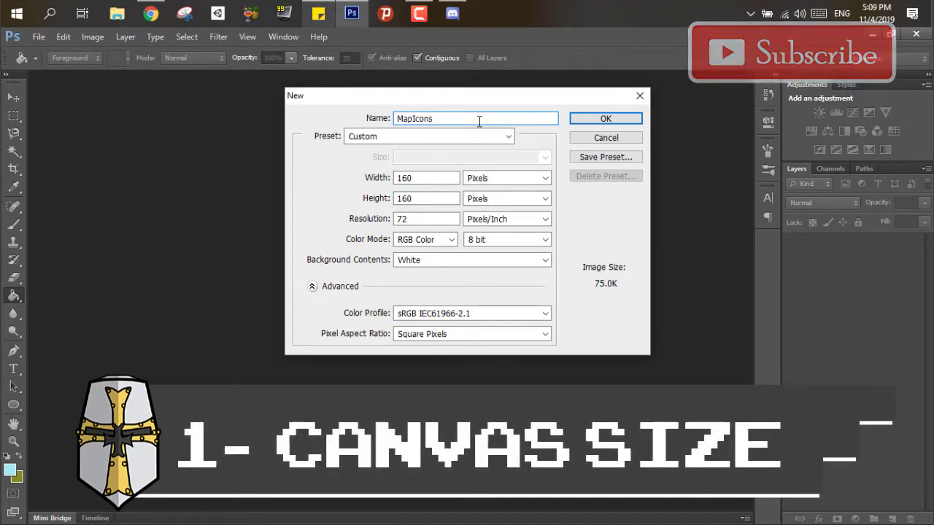
click(597, 122)
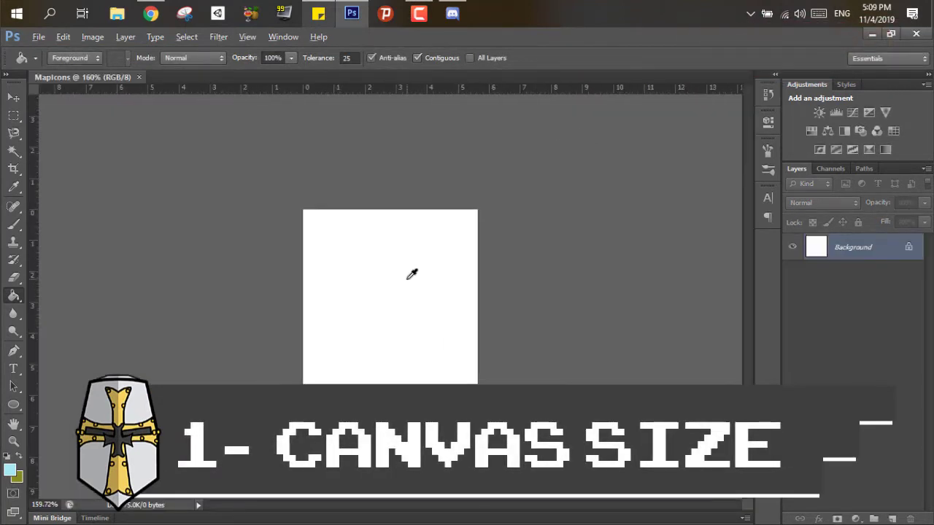
click(64, 37)
mouse_move(221, 37)
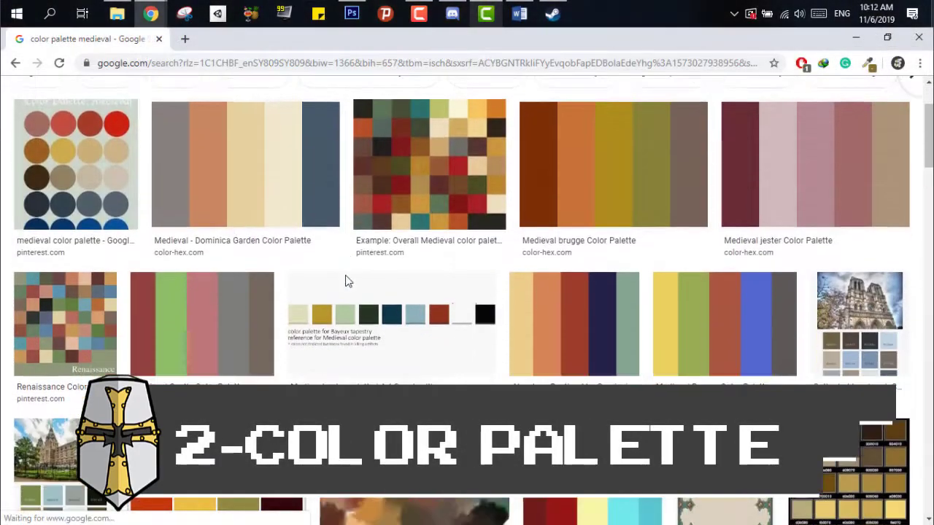
Step: Browse the image search results for "color palette medieval" in the web browser for palette references
scroll(346, 280, down, 3)
scroll(346, 281, up, 5)
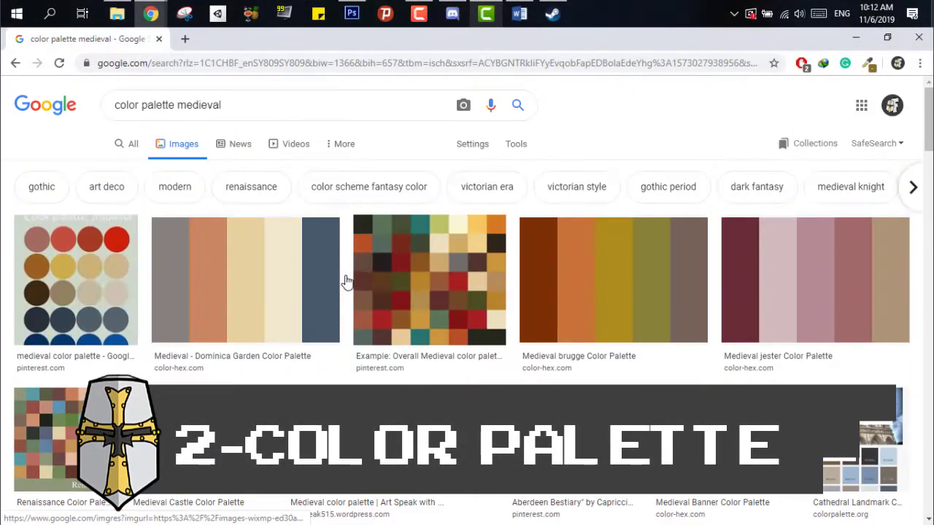
click(404, 380)
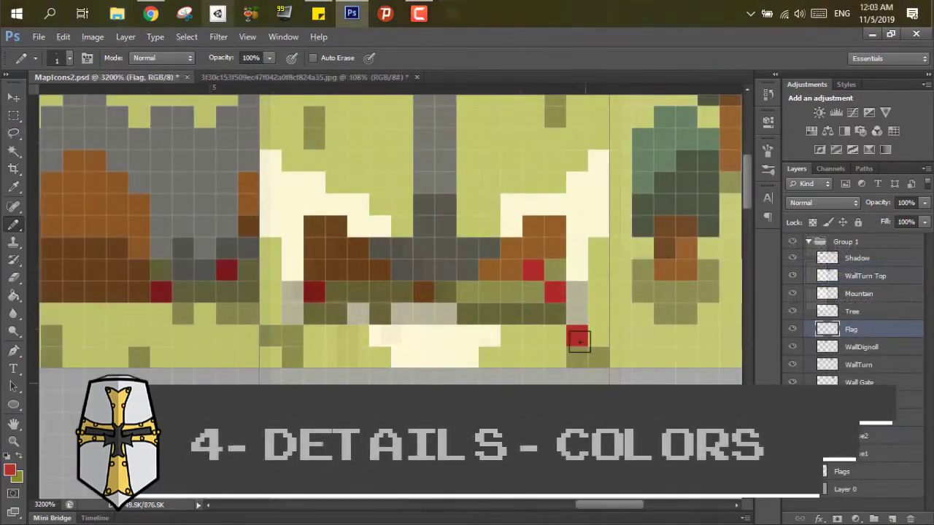
Step: Pencil red detail pixels around the flag tile and onto the foliage on the Tree layer
scroll(580, 342, down, 5)
scroll(700, 365, up, 5)
scroll(547, 269, down, 5)
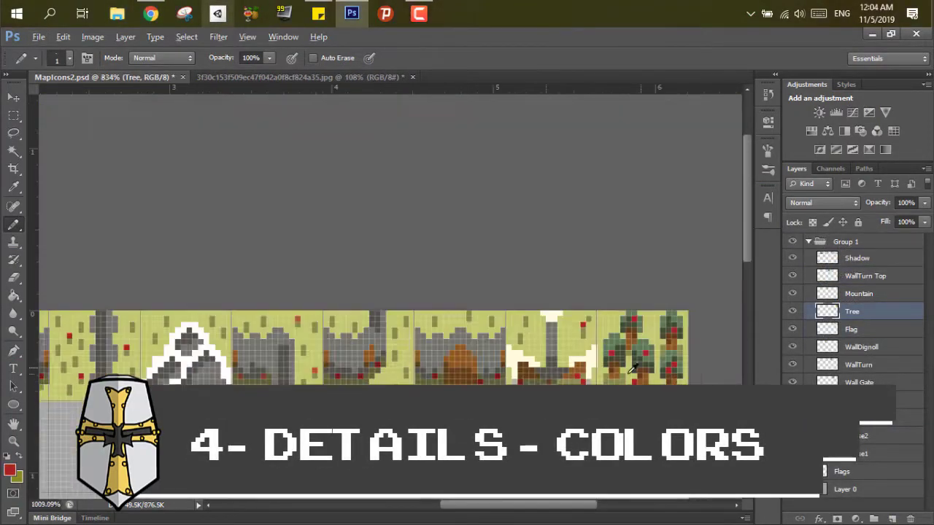
Step: Pencil olive-green vines down the stone walls on the Wall Gate and WallTurn layers
scroll(547, 269, down, 3)
scroll(584, 319, up, 5)
ctrl+click(584, 319)
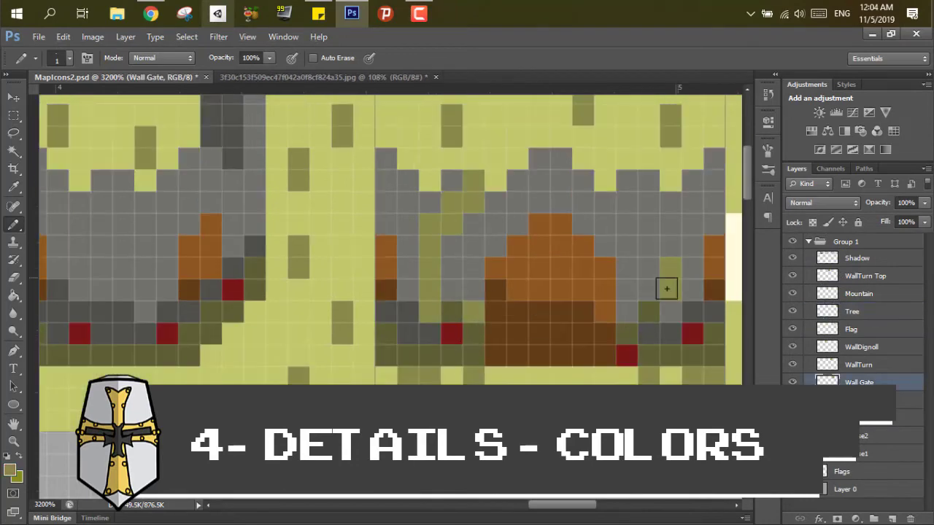
scroll(658, 266, left, 5)
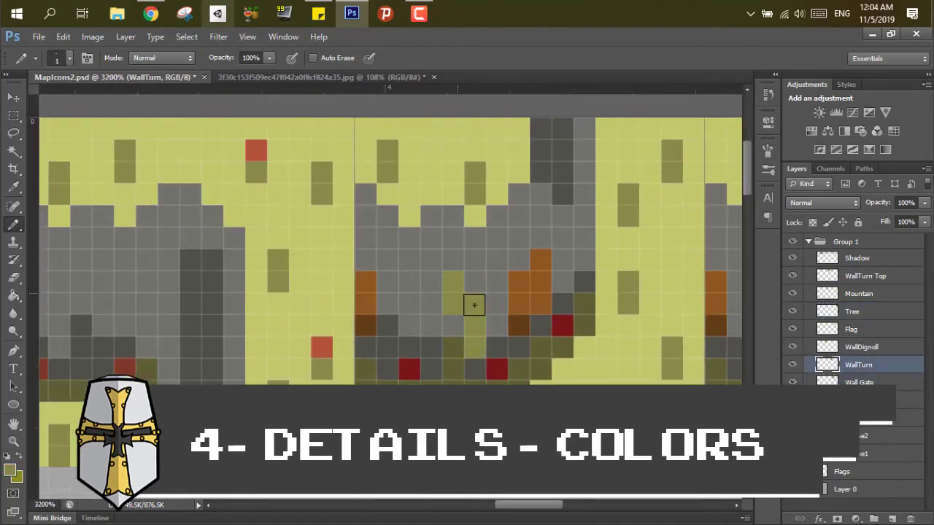
scroll(486, 328, down, 5)
drag(493, 508, 427, 509)
scroll(402, 283, up, 5)
ctrl+click(401, 283)
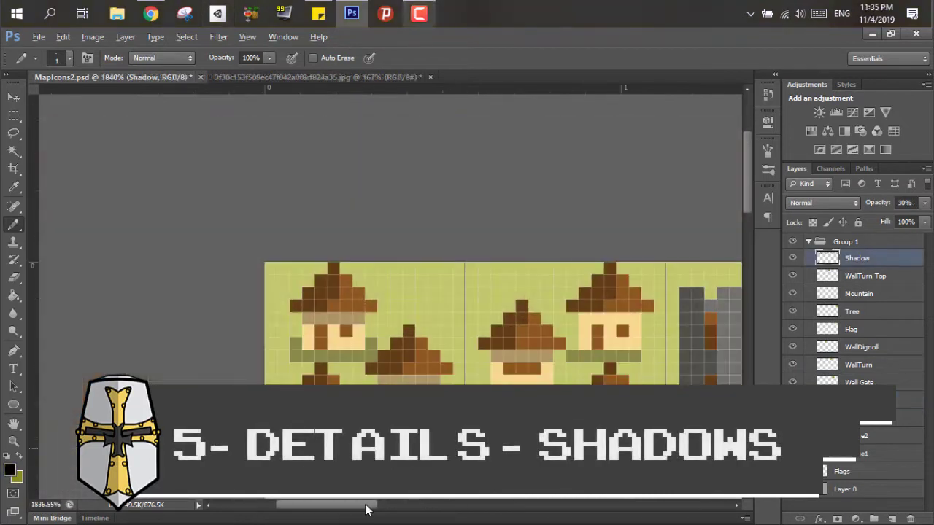
Step: Pencil shadows around the bases of the houses in the first two tiles on the Shadow layer
key(alt+e)
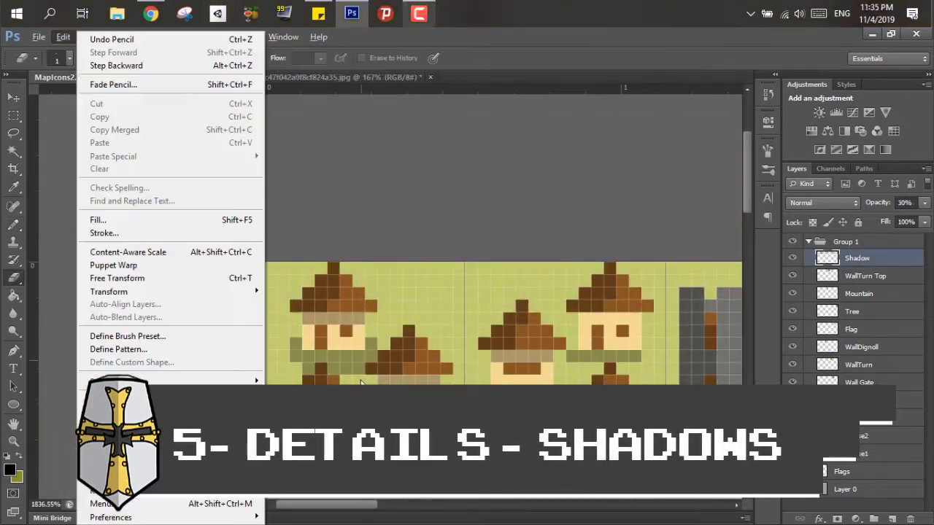
key(Escape)
key(b)
scroll(361, 382, up, 3)
scroll(416, 198, down, 2)
scroll(416, 198, down, 5)
scroll(304, 363, up, 5)
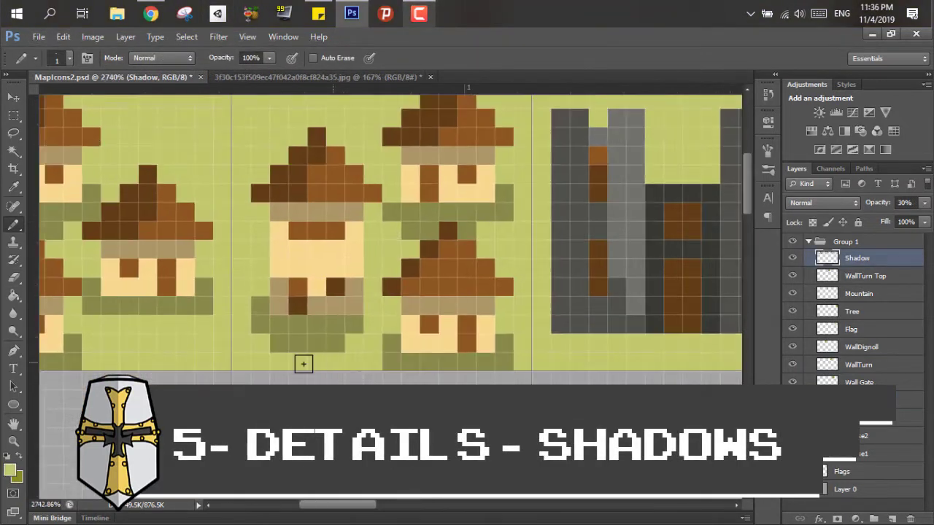
Step: Pencil black shadow pixels along the bases of the castle towers and the adjoining stone wall on the Shadow layer
scroll(390, 363, down, 3)
scroll(390, 363, right, 3)
scroll(438, 256, up, 3)
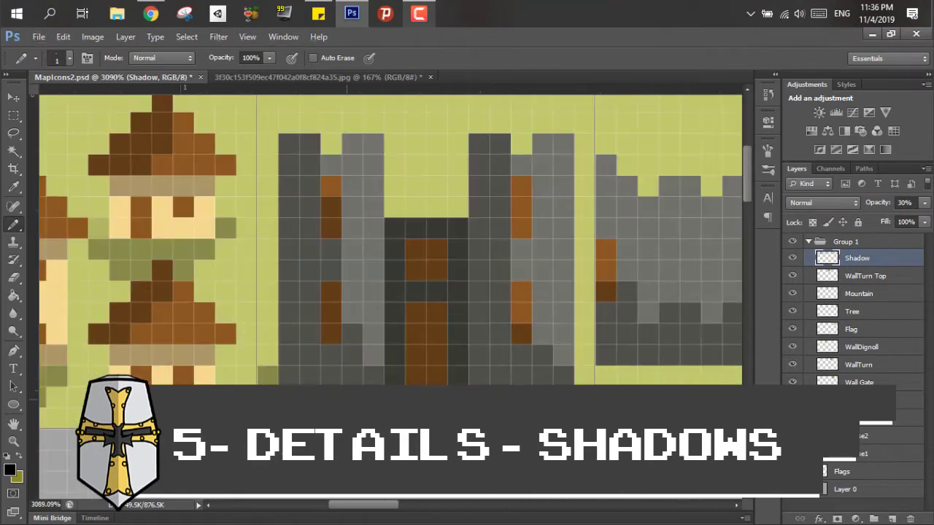